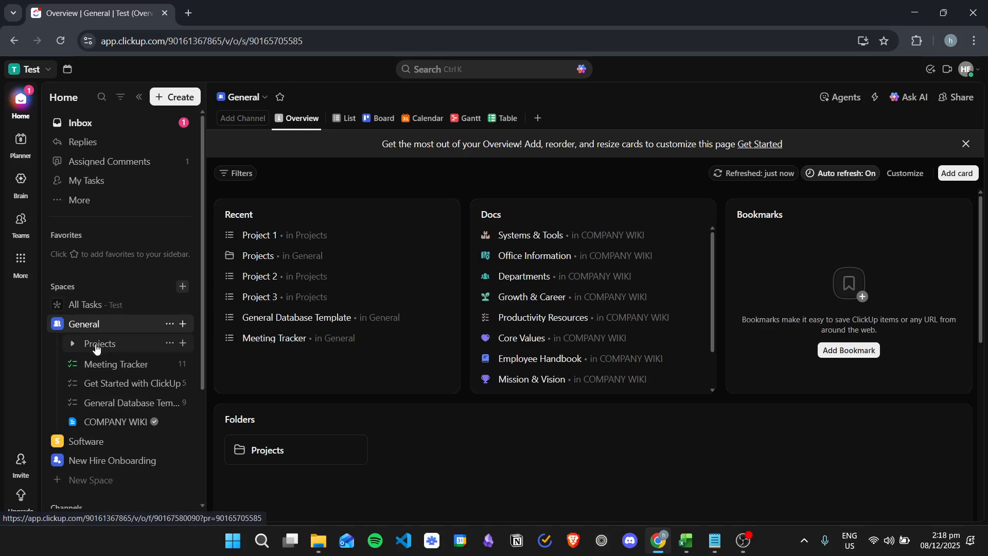
- Expand the Projects folder and open Project 1's list, with Task 7 in progress and Task 5 to do
left_click(72, 344)
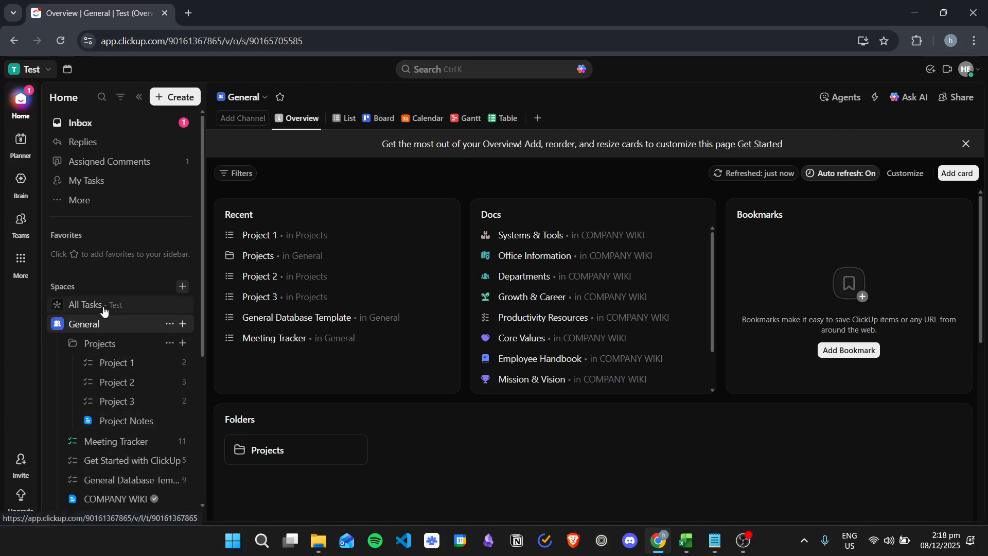
left_click(122, 362)
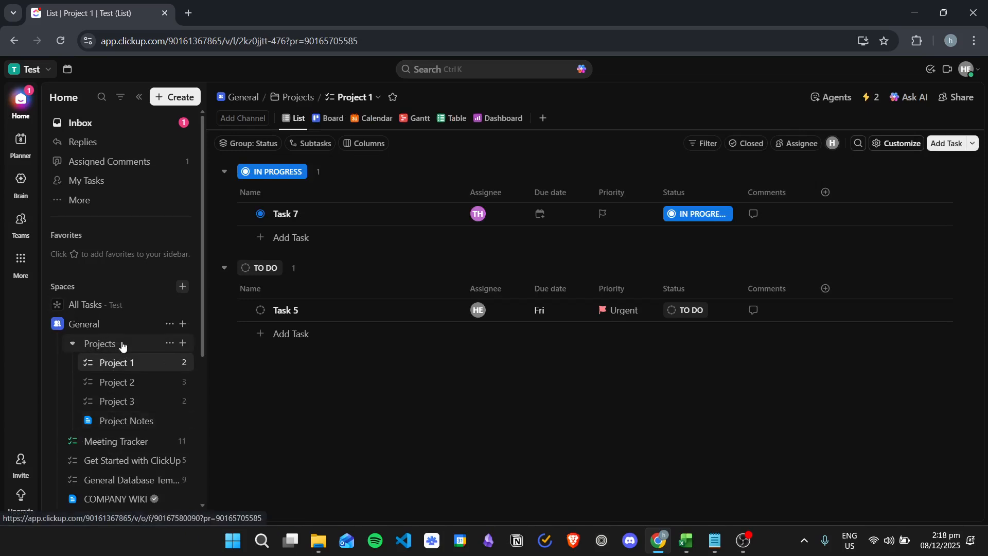
- Open the workspace-wide All Tasks list from the General space
scroll(99, 365, "down", 1)
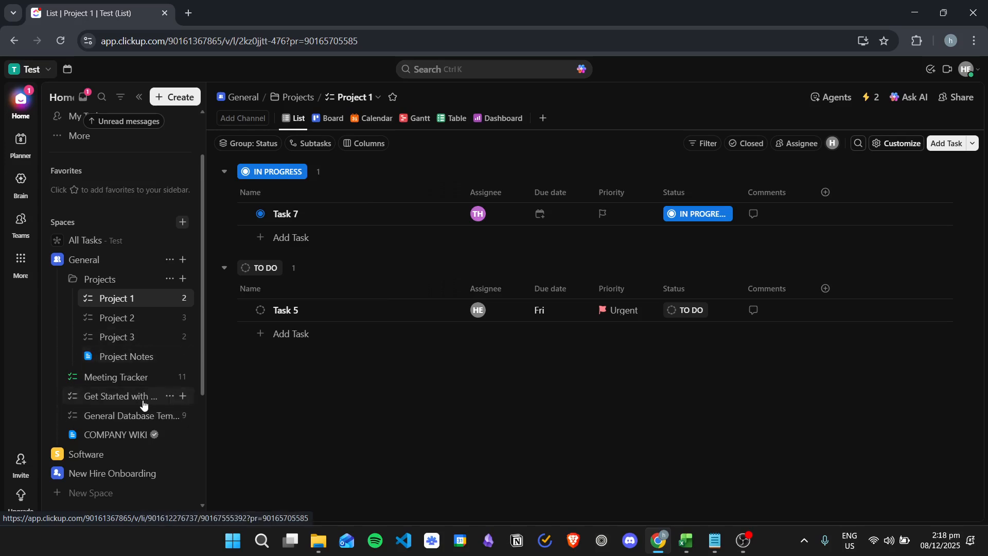
scroll(125, 347, "up", 1)
scroll(103, 371, "down", 1)
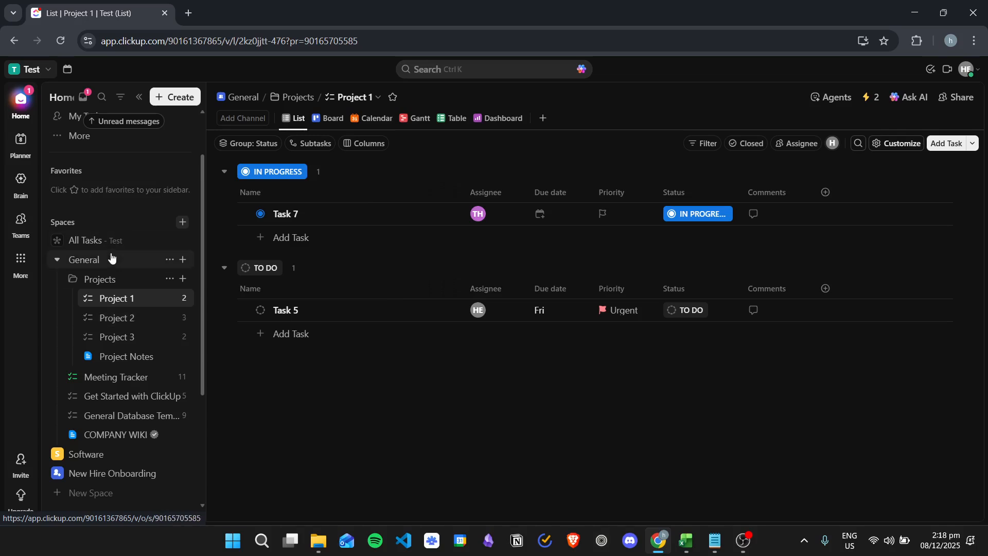
left_click(131, 263)
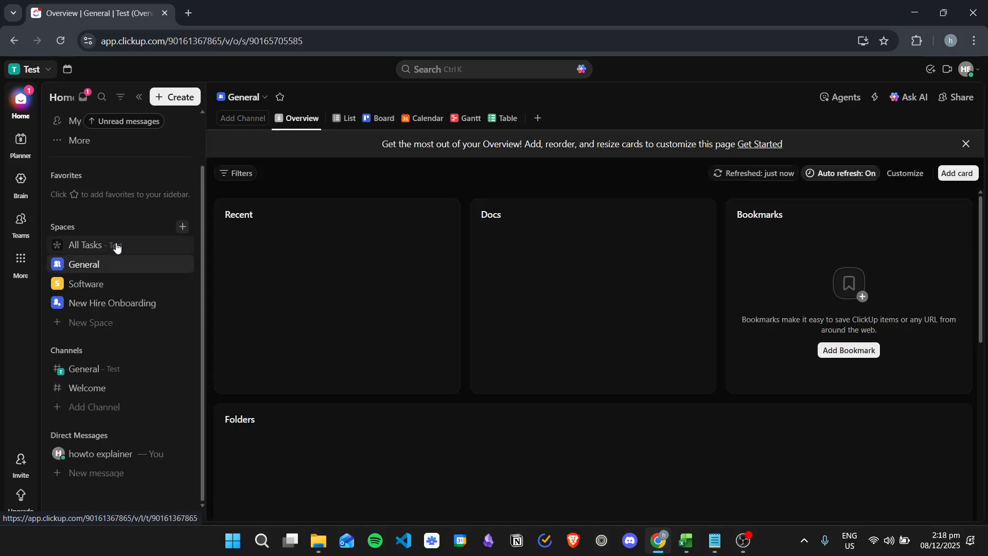
left_click(115, 246)
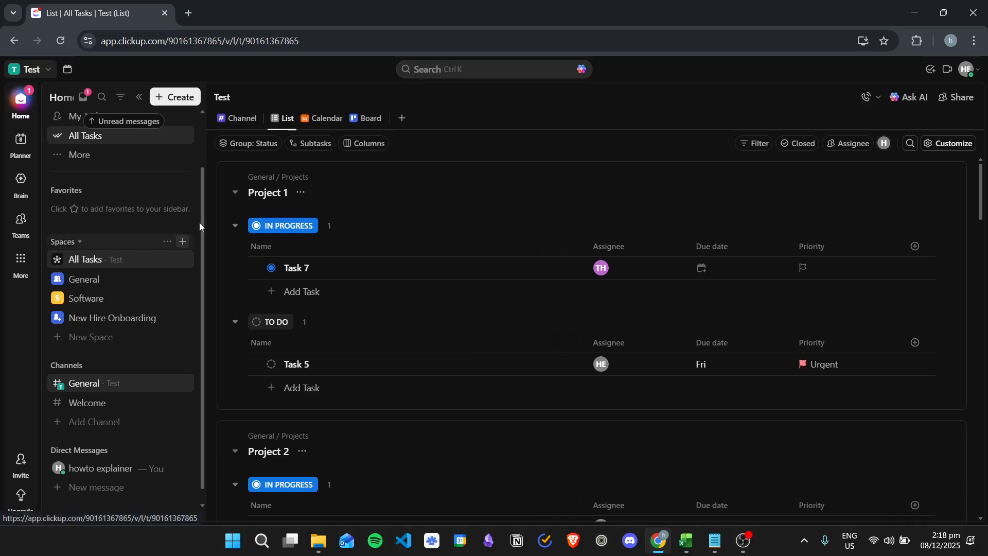
- Preview All Tasks as calendar and board, return to the list, and expand General in the sidebar
left_click(322, 118)
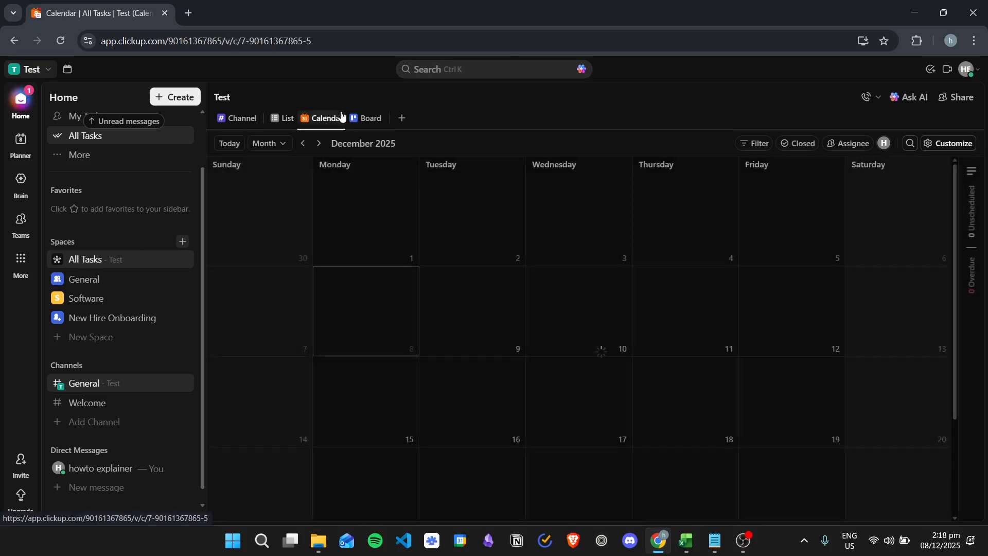
left_click(355, 119)
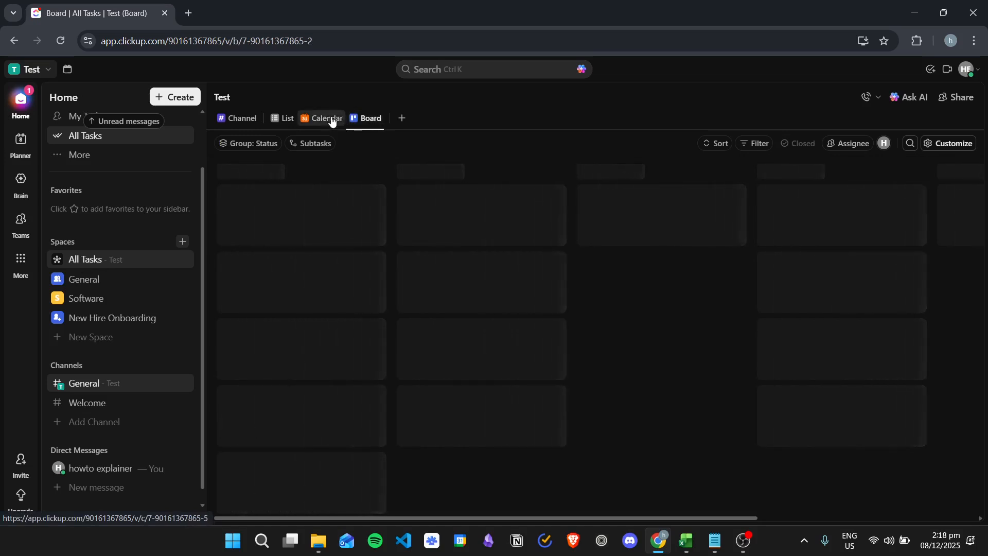
left_click(324, 119)
left_click(280, 118)
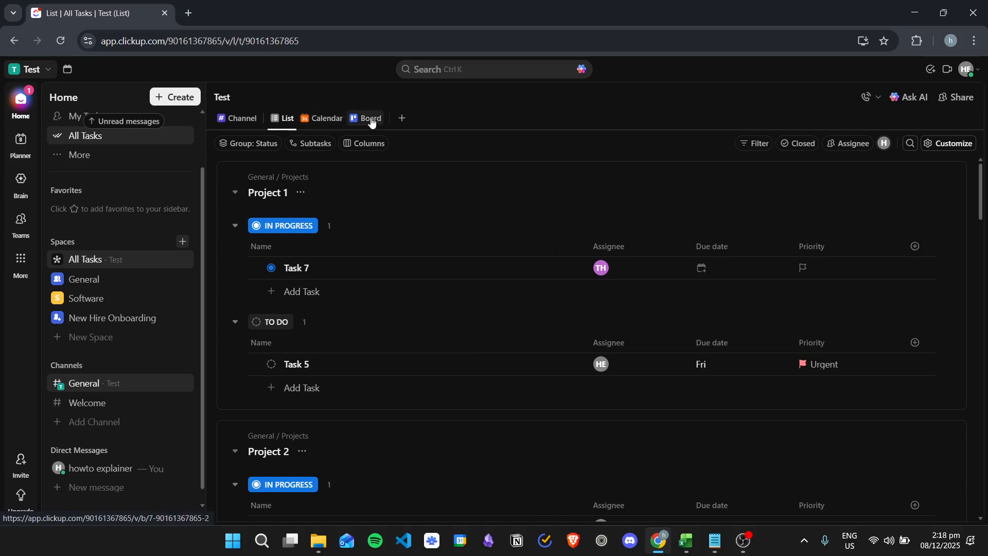
left_click(56, 279)
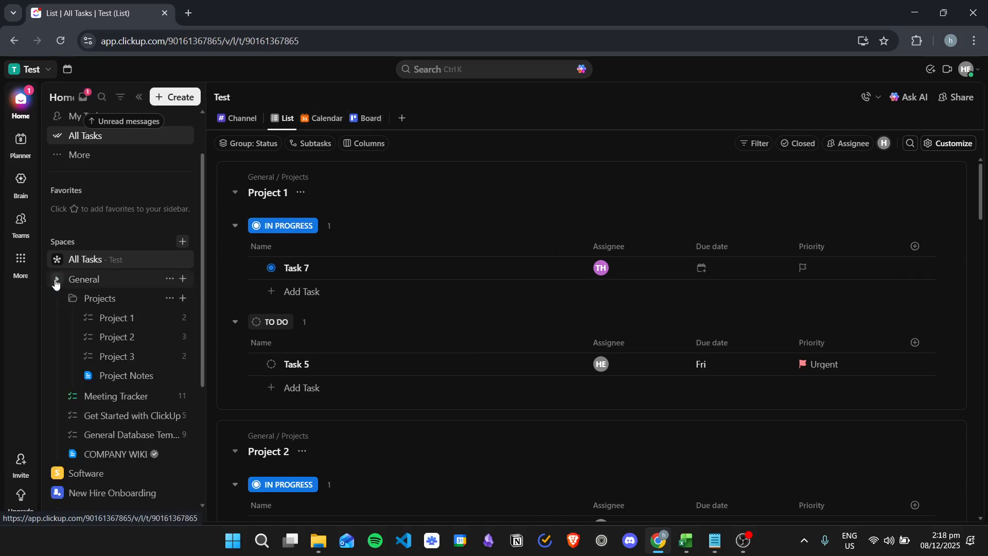
- Open Project 1 and cycle through its Board, Calendar, Gantt, Table and Dashboard views
left_click(142, 320)
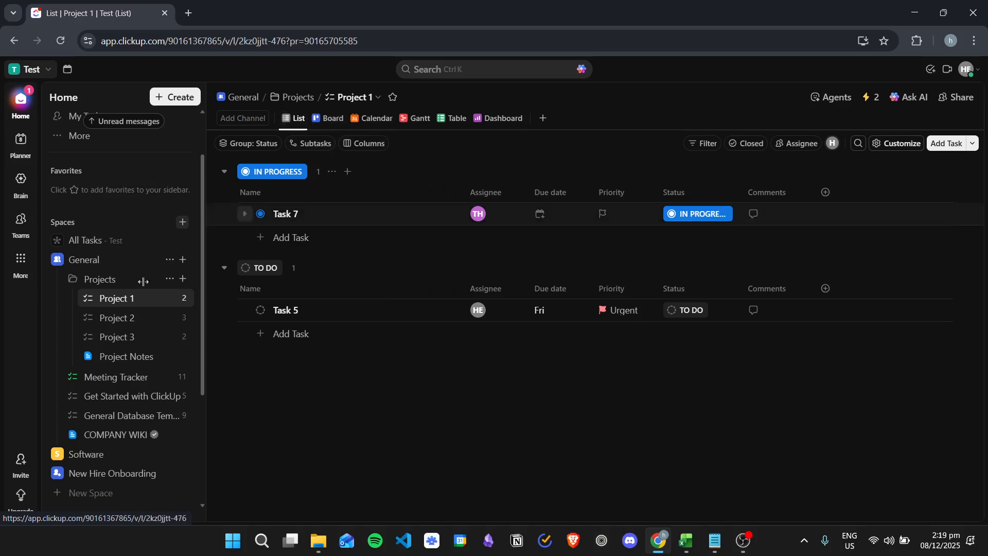
left_click(324, 120)
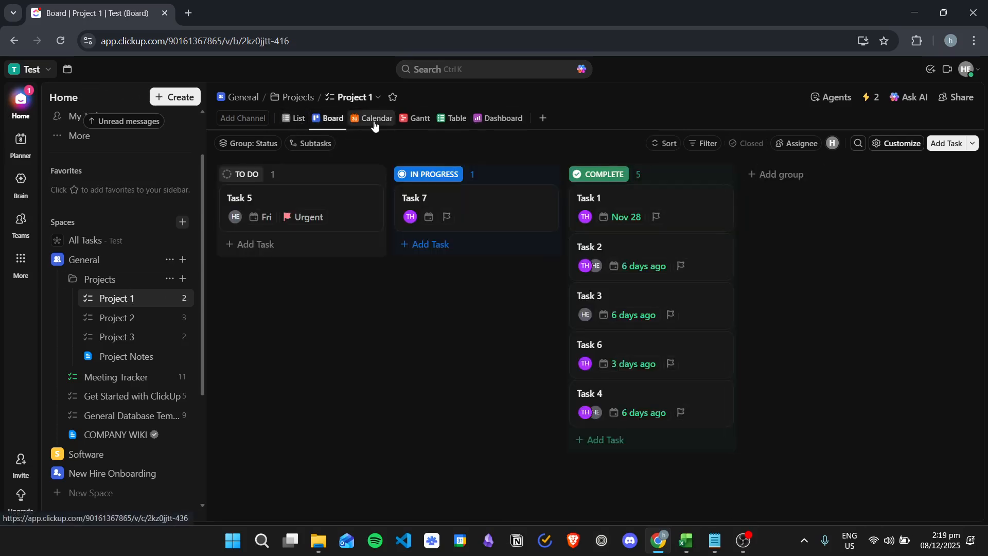
left_click(373, 123)
left_click(421, 120)
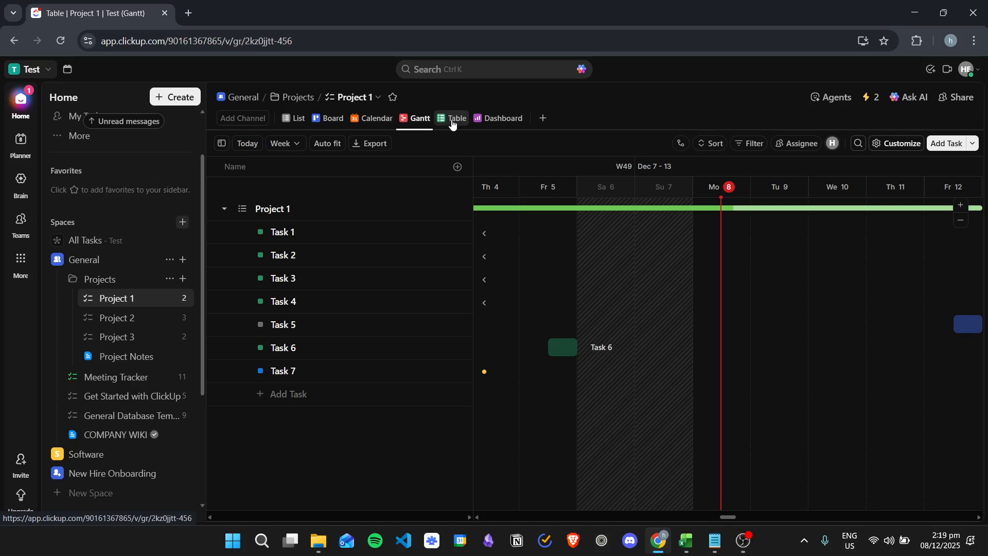
left_click(453, 122)
left_click(502, 117)
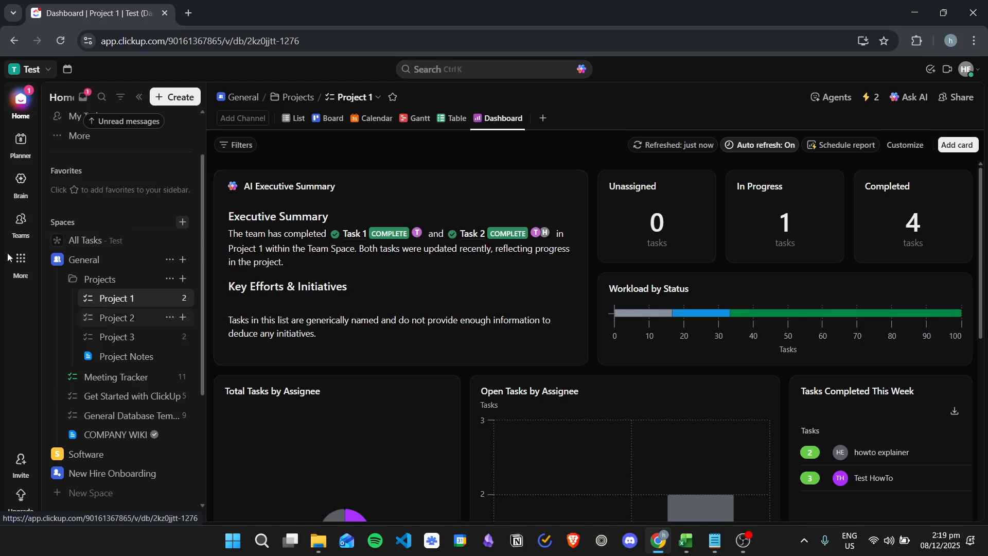
- Return to the All Tasks list and collapse the General space in the sidebar
left_click(126, 242)
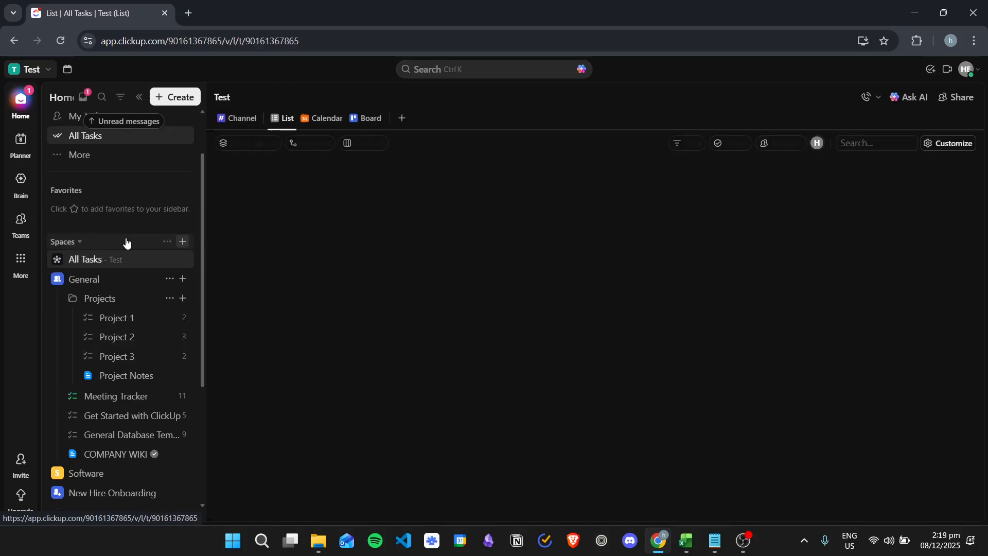
left_click(58, 279)
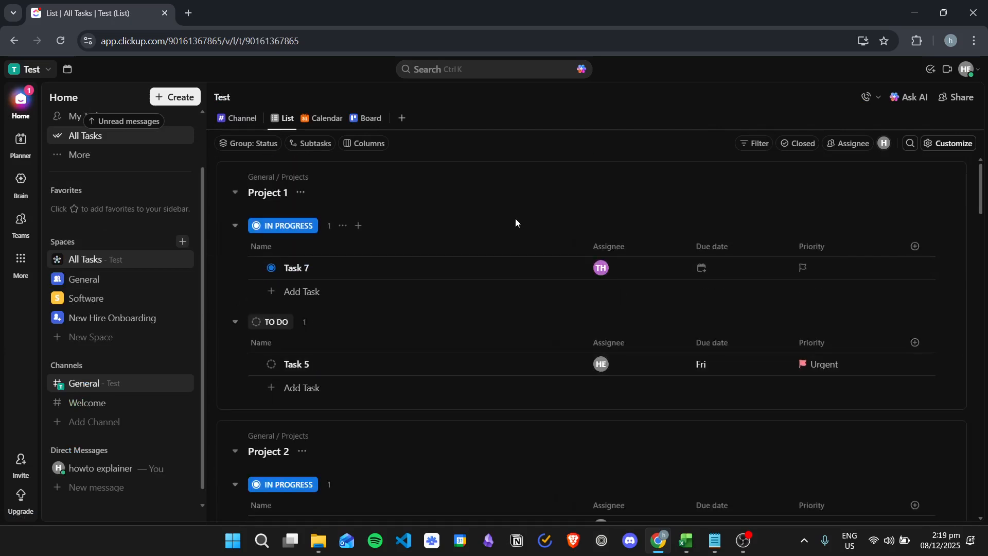
scroll(518, 234, "down", 1)
scroll(519, 236, "down", 12)
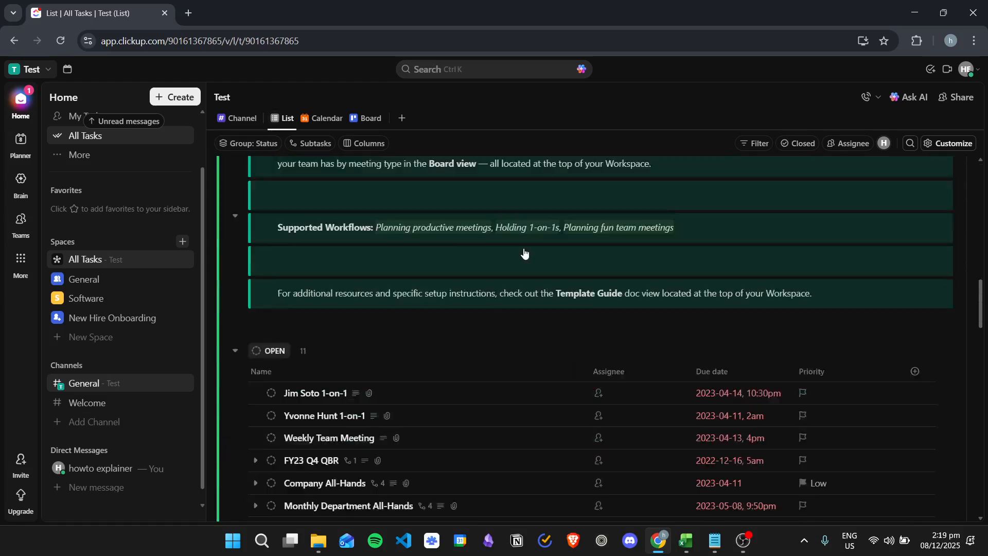
scroll(526, 250, "up", 12)
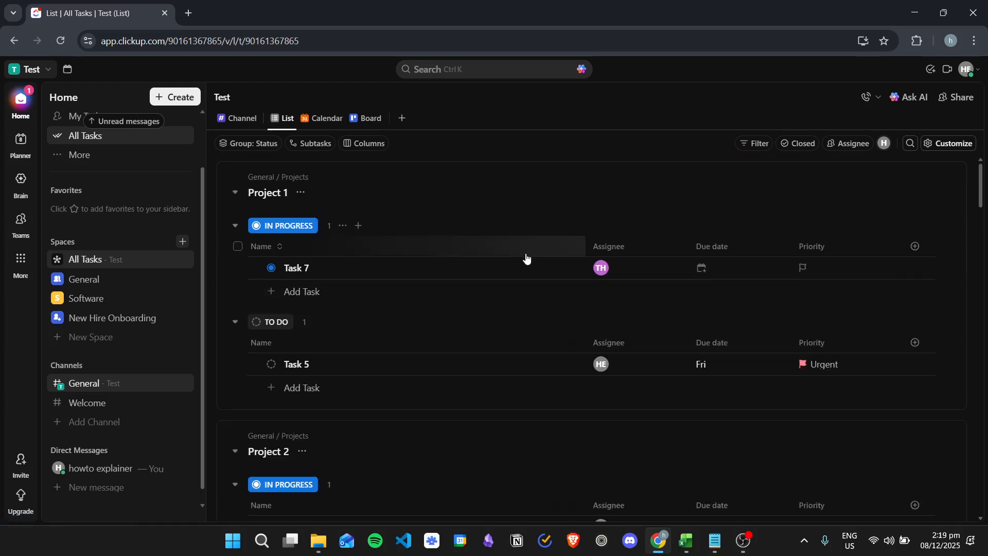
- Show All Tasks as a board and pan across its TO DO, OPEN, PLANNING, IN PROGRESS and AT RISK columns
left_click(321, 119)
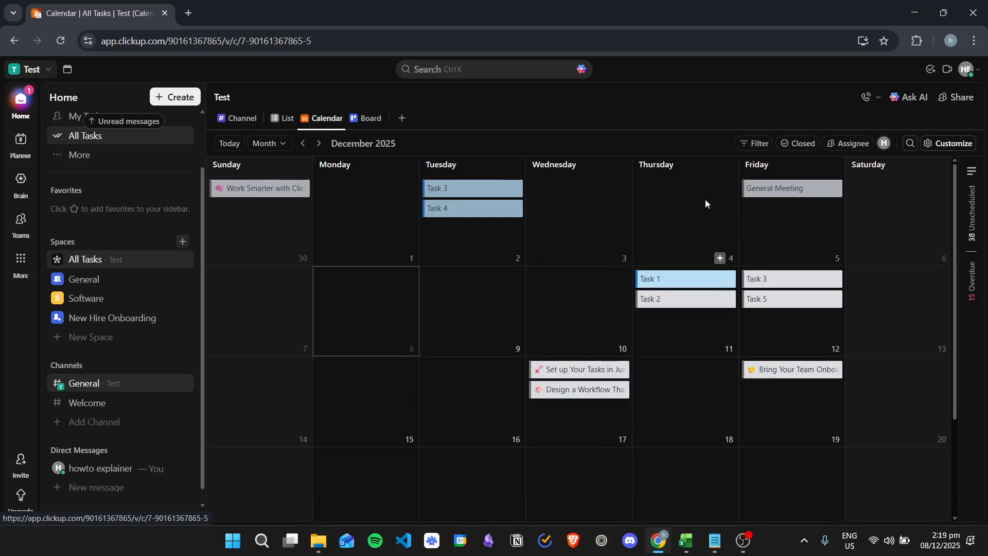
left_click(368, 123)
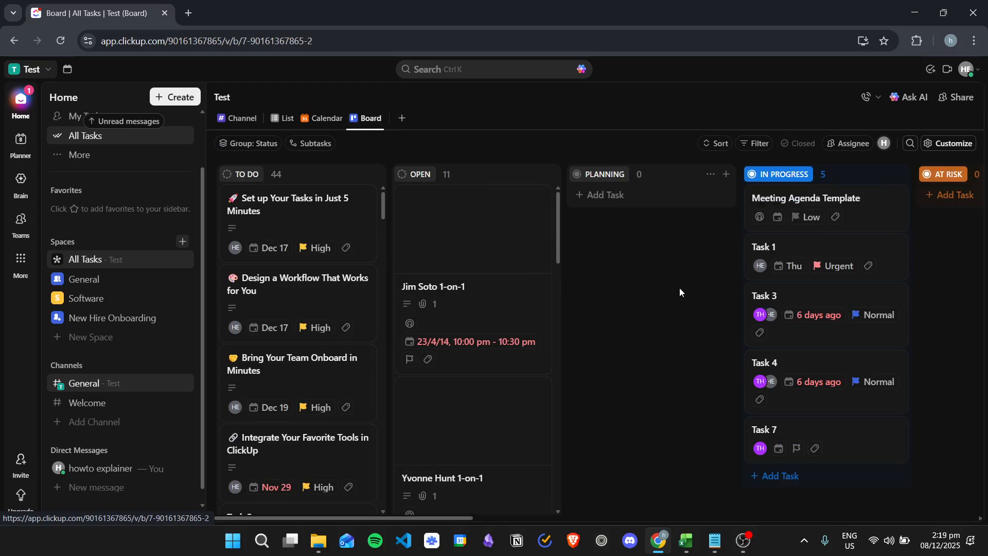
left_click_drag(681, 312, 896, 284)
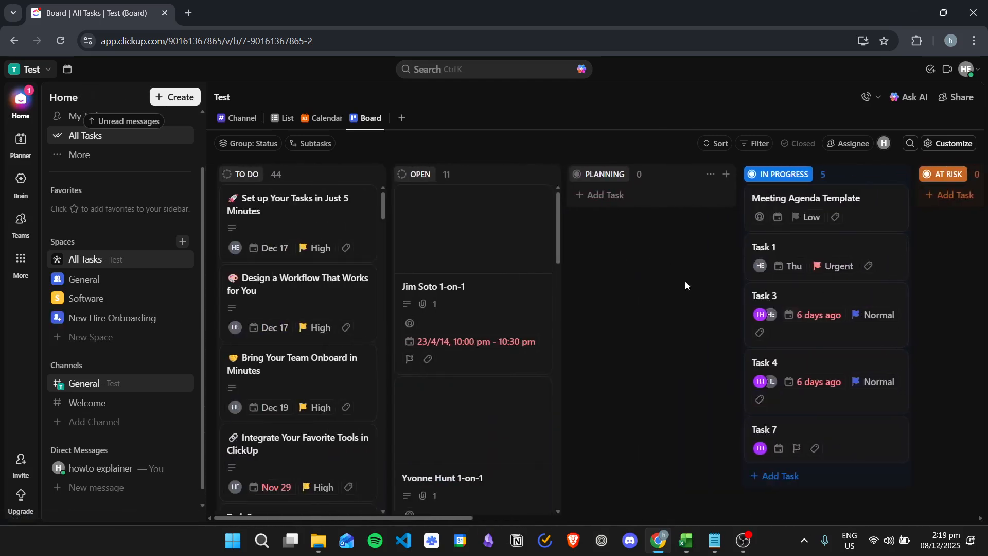
- Add a Table view to All Tasks with Name, Assignee, Status, Due date and Priority columns
left_click(403, 120)
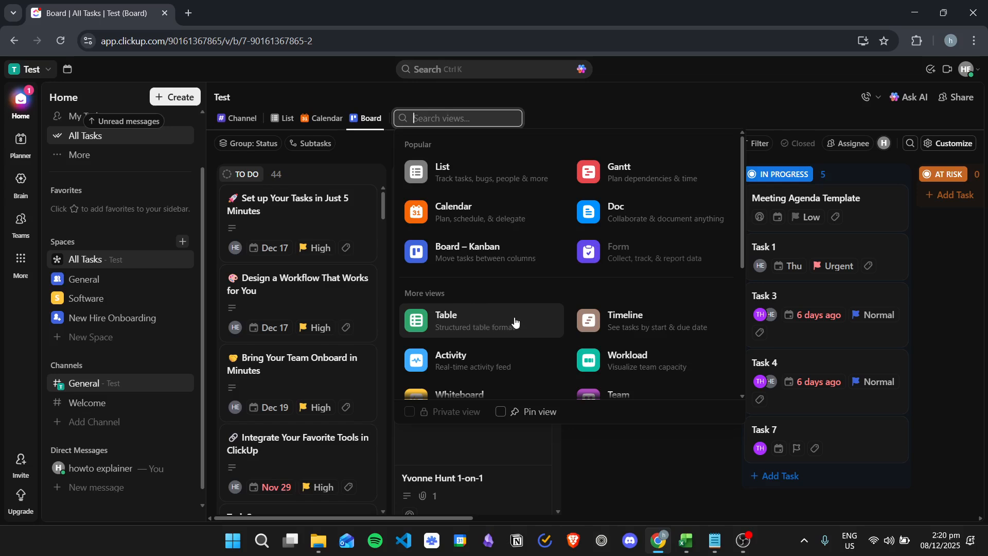
left_click(533, 316)
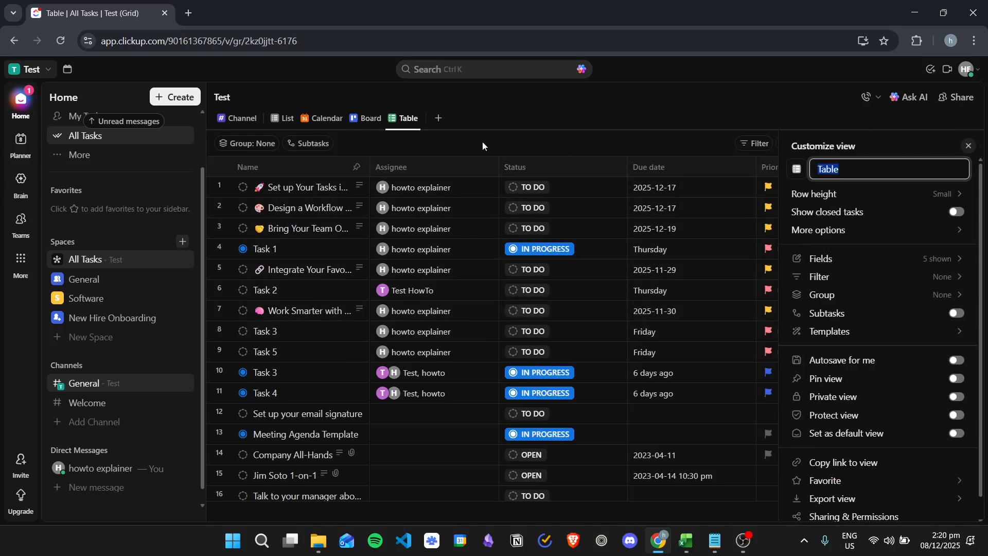
left_click(643, 137)
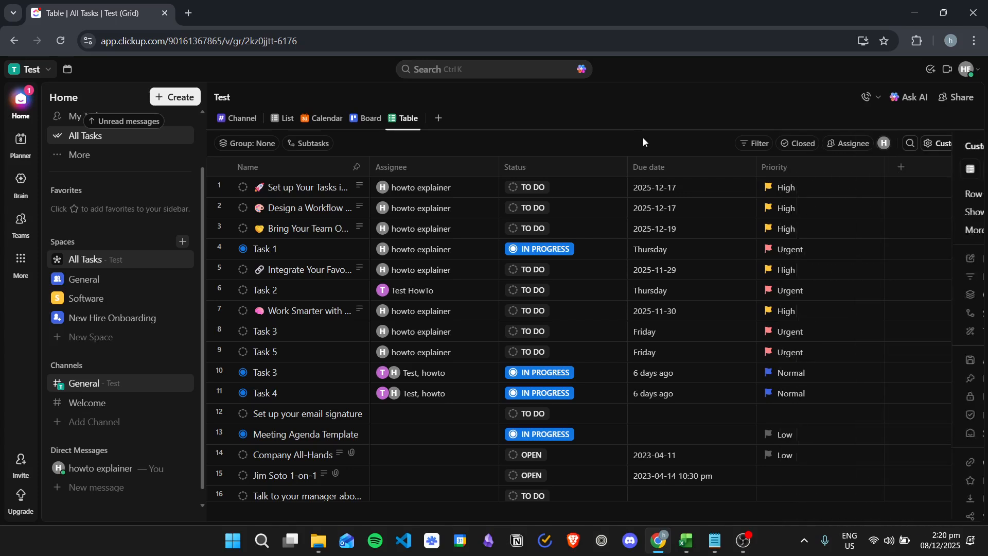
scroll(520, 277, "down", 1)
scroll(519, 277, "down", 5)
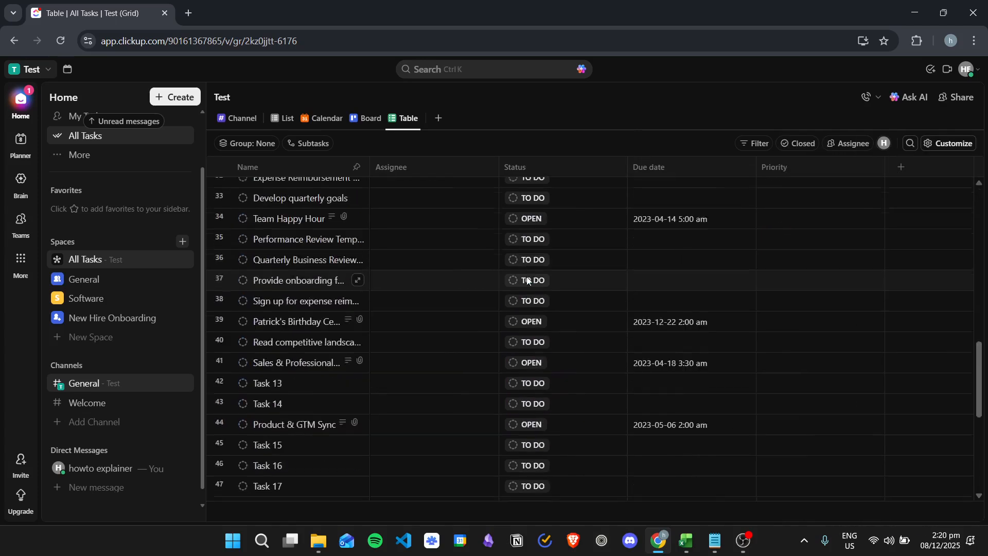
scroll(545, 288, "up", 6)
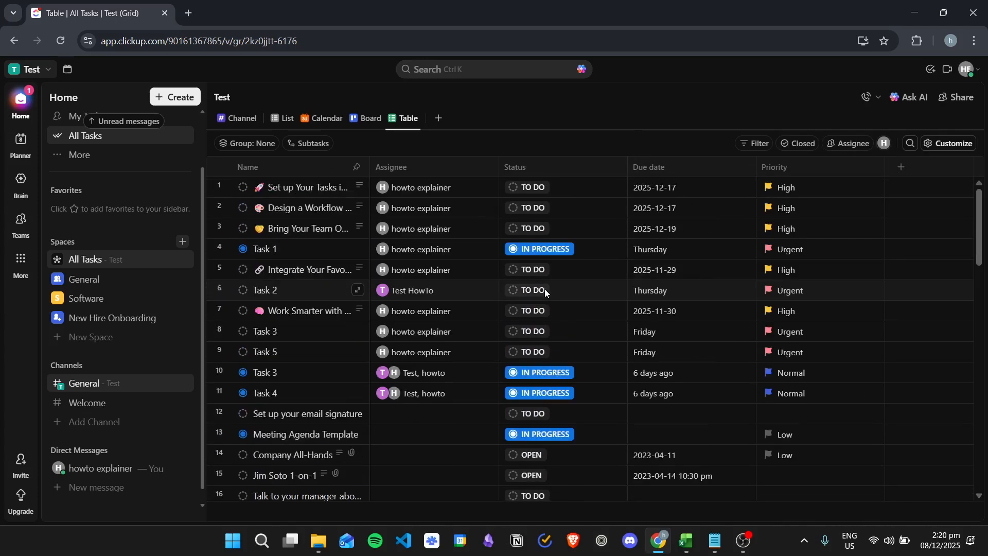
- Close the Fields panel and reorder the table columns so Priority comes before Due date
left_click(901, 167)
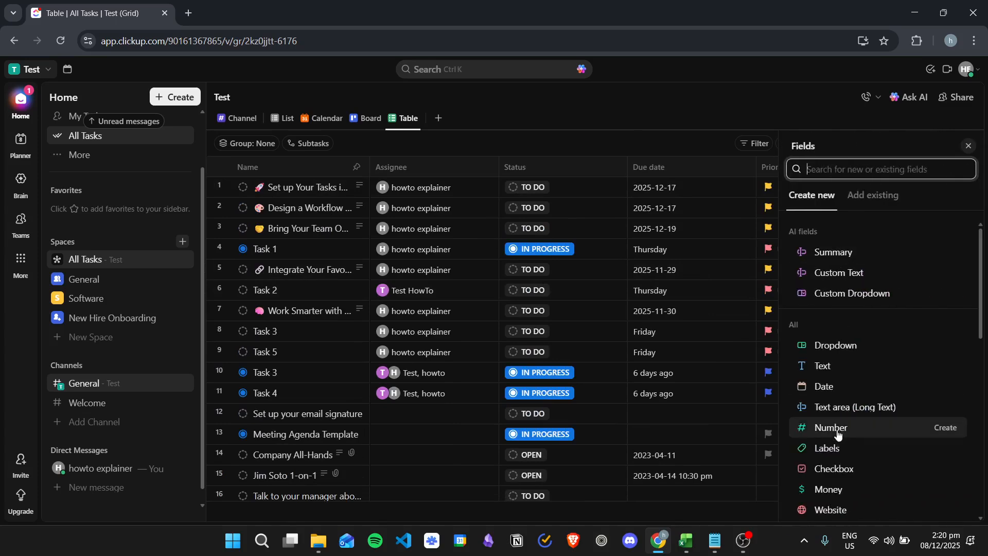
scroll(866, 433, "down", 6)
scroll(878, 346, "down", 3)
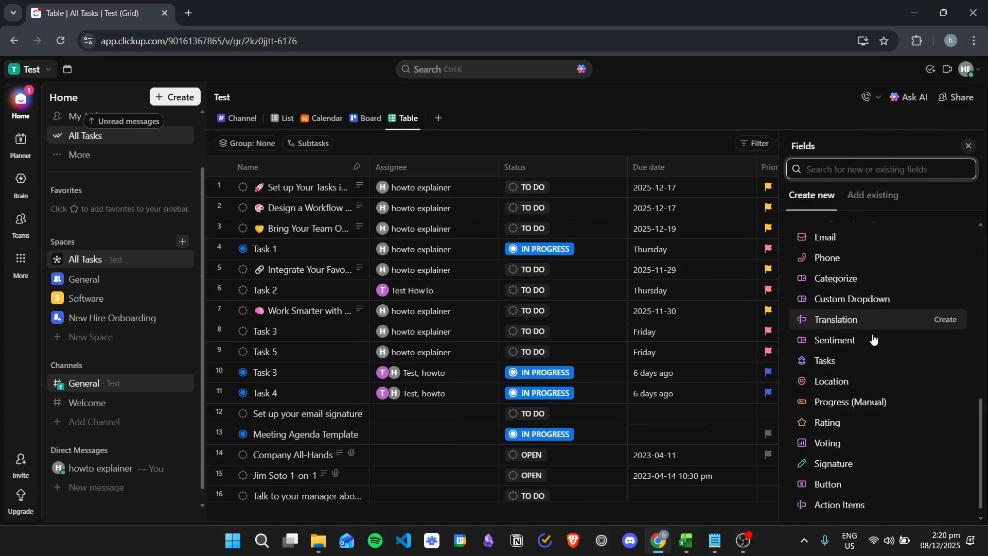
scroll(896, 386, "up", 5)
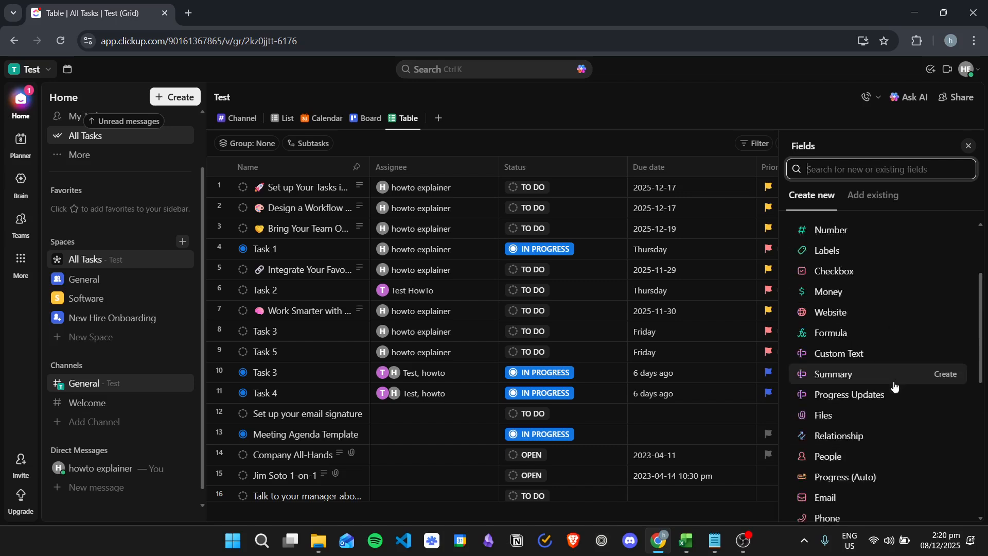
left_click(605, 93)
left_click_drag(446, 168, 405, 169)
mouse_move(659, 170)
left_mouse_down()
mouse_move(577, 166)
mouse_move(832, 171)
mouse_move(659, 170)
left_mouse_up()
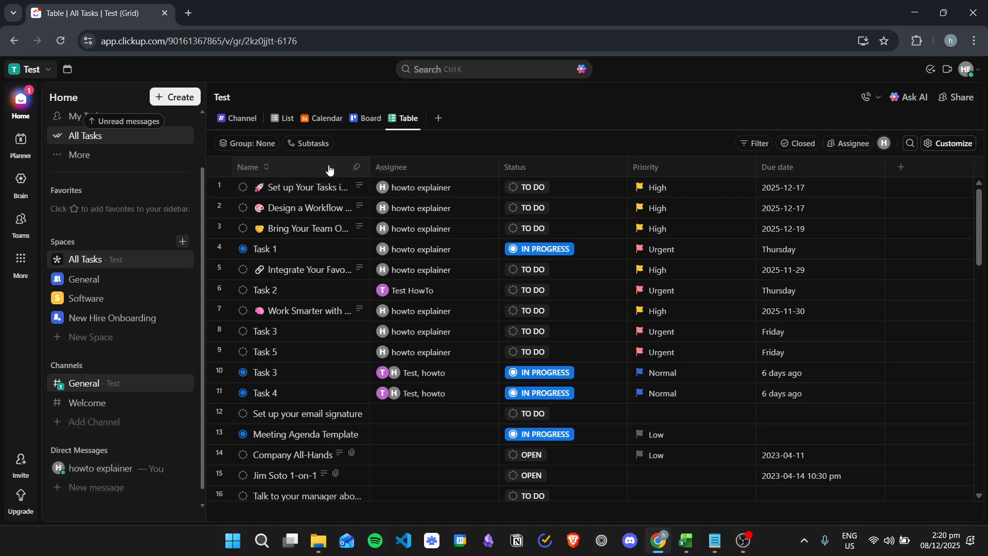
- Re-pin the Name column at the left of the All Tasks table
left_click(360, 171)
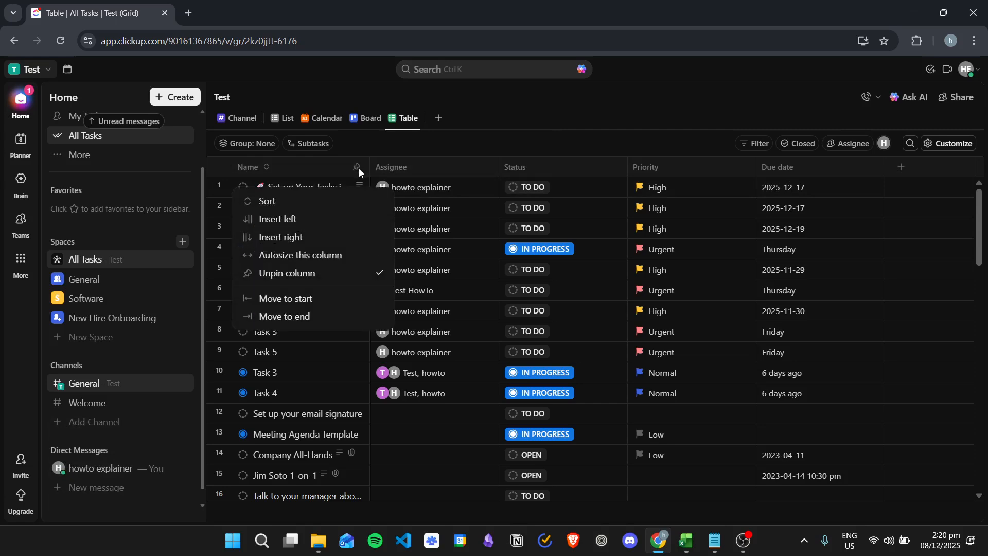
left_click(309, 276)
mouse_move(299, 174)
left_mouse_down()
mouse_move(438, 162)
mouse_move(746, 163)
mouse_move(288, 161)
mouse_move(741, 171)
mouse_move(242, 183)
mouse_move(318, 174)
left_mouse_up()
left_click(315, 170)
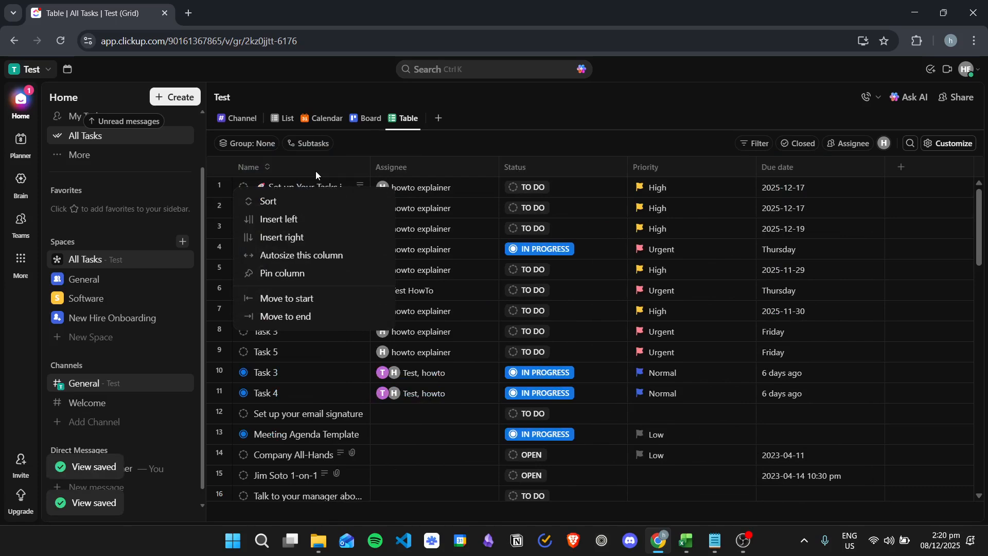
left_click(302, 279)
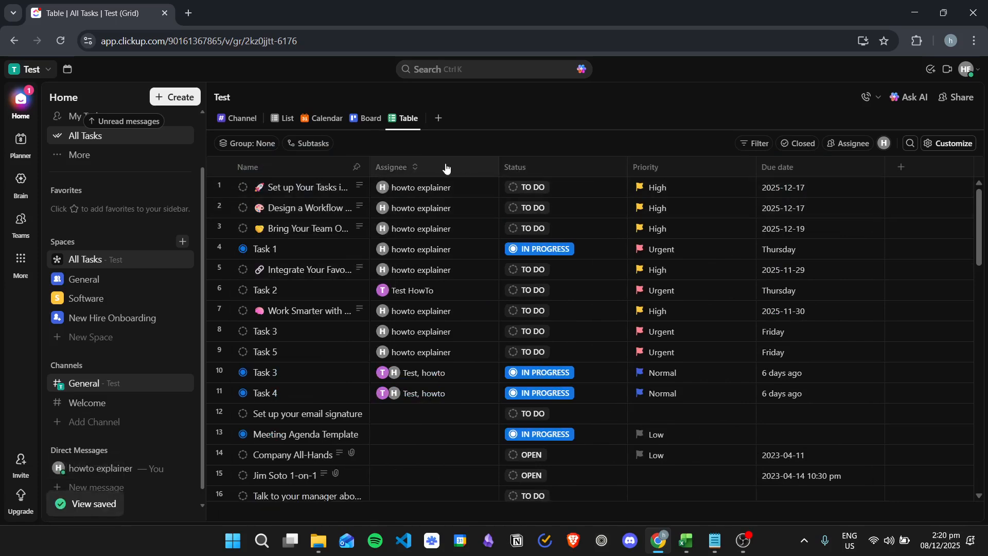
- Pin the Assignee column next to Name
left_click(471, 164)
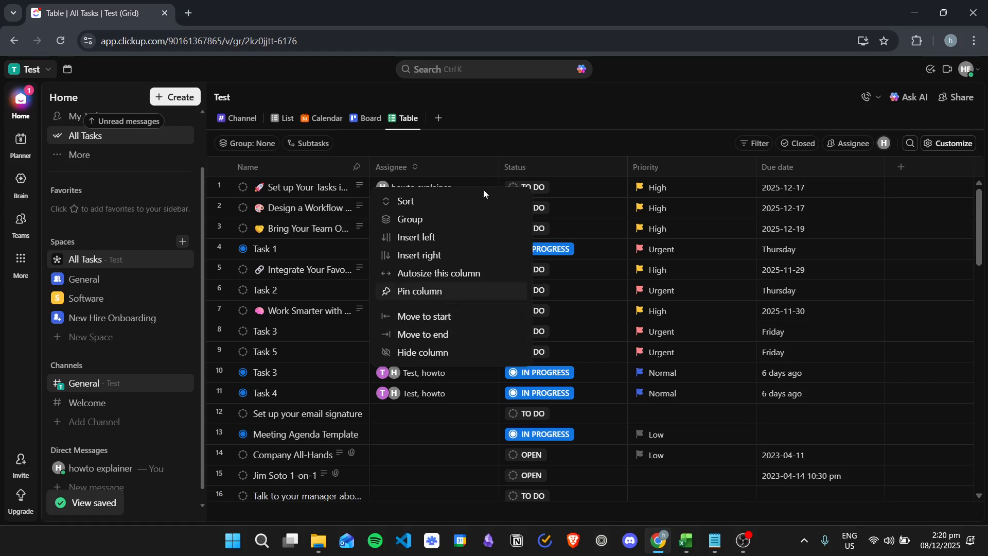
left_click(420, 291)
left_click_drag(517, 167, 607, 171)
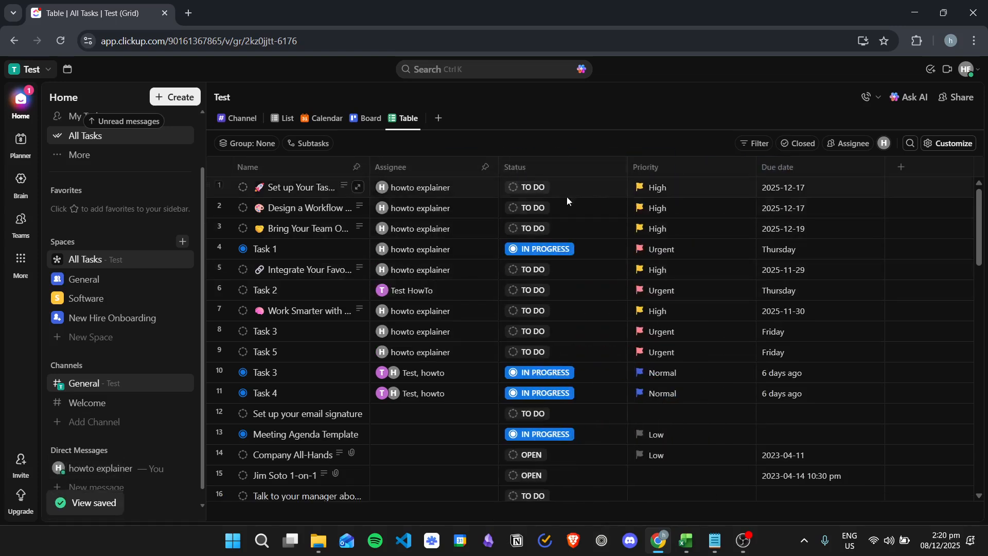
scroll(383, 275, "down", 10)
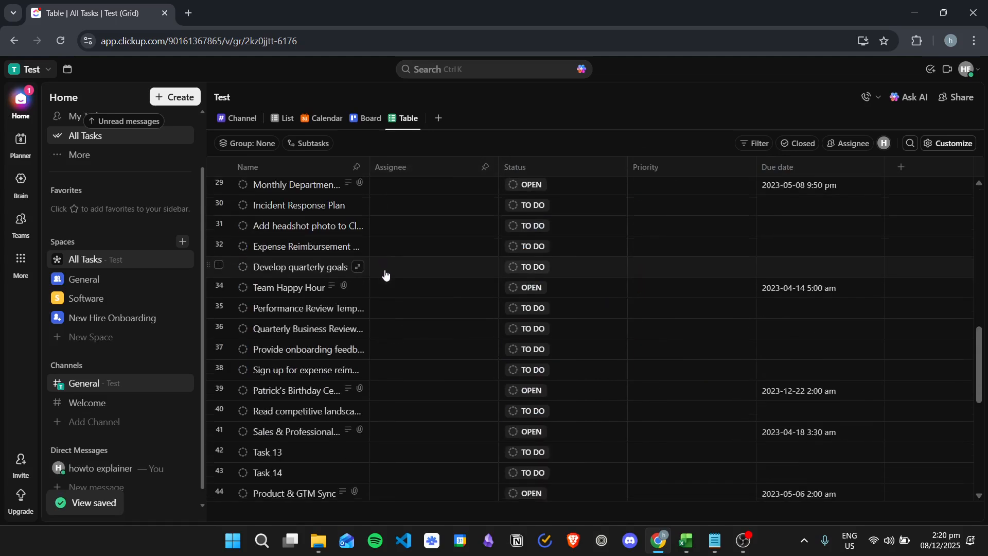
scroll(383, 275, "up", 10)
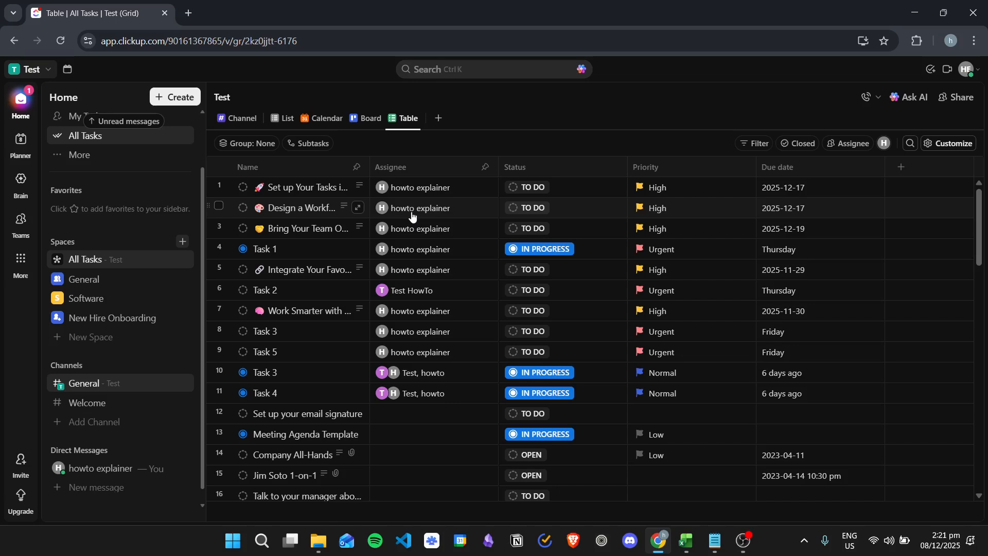
left_click(810, 148)
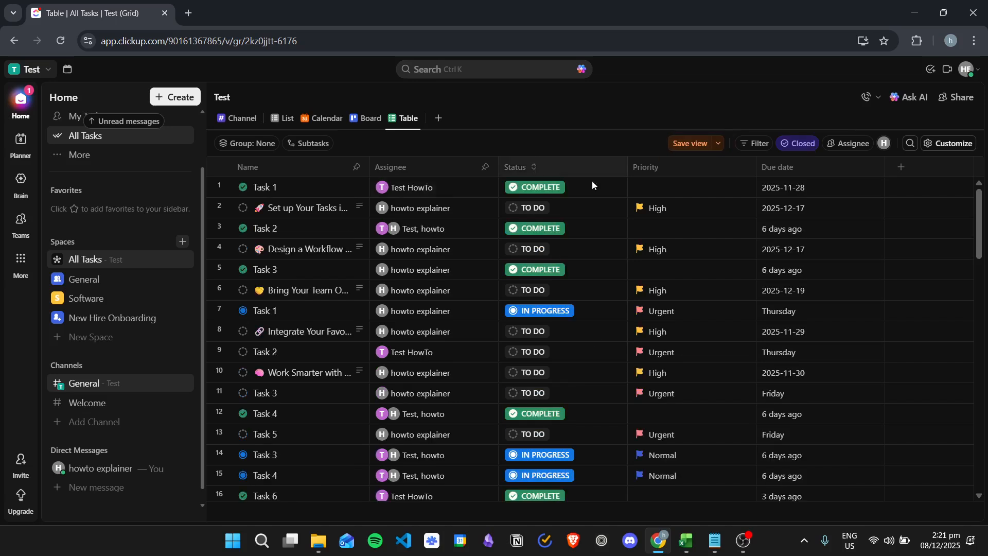
scroll(524, 277, "down", 3)
scroll(558, 250, "up", 2)
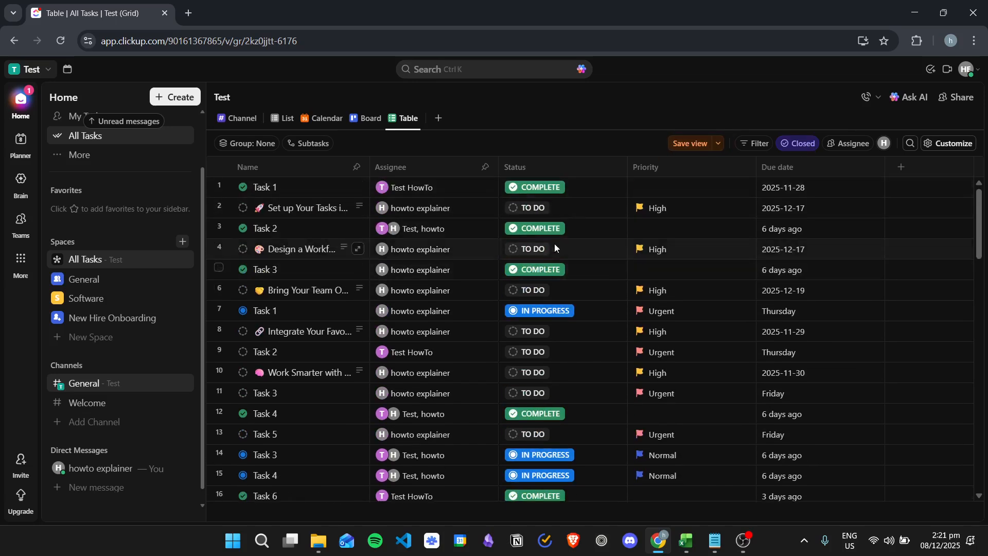
scroll(550, 283, "down", 5)
scroll(546, 278, "down", 15)
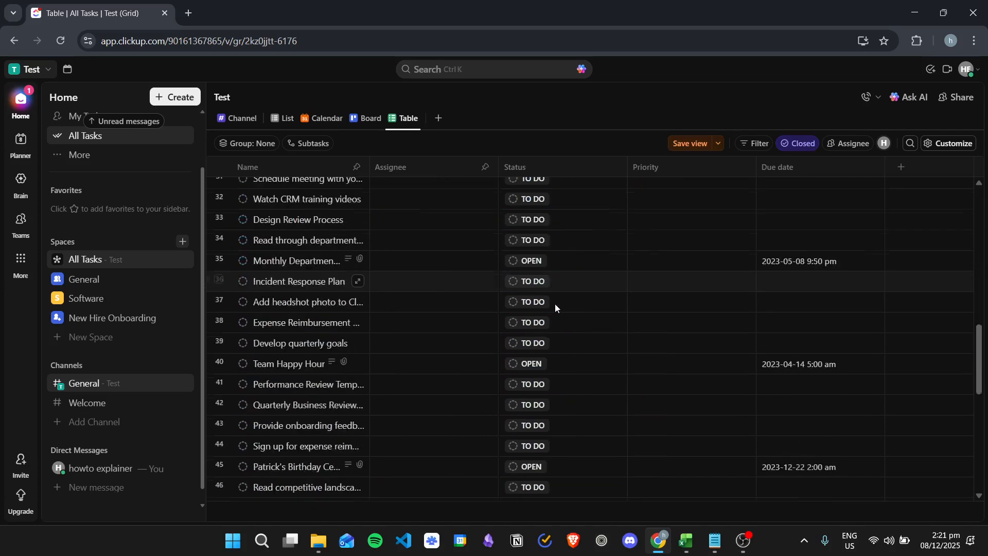
scroll(560, 348, "up", 20)
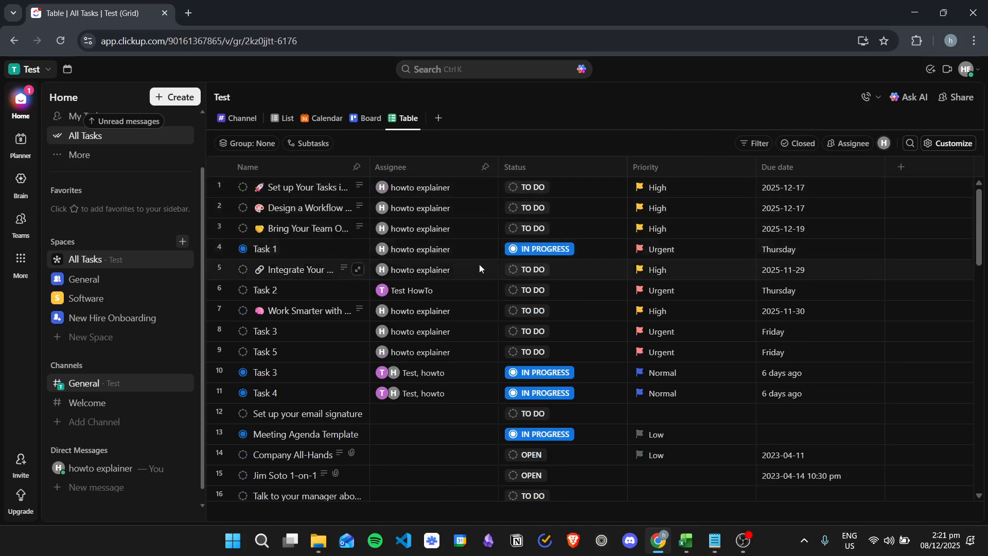
scroll(540, 383, "down", 3)
scroll(543, 400, "up", 3)
scroll(511, 293, "down", 5)
scroll(519, 301, "up", 5)
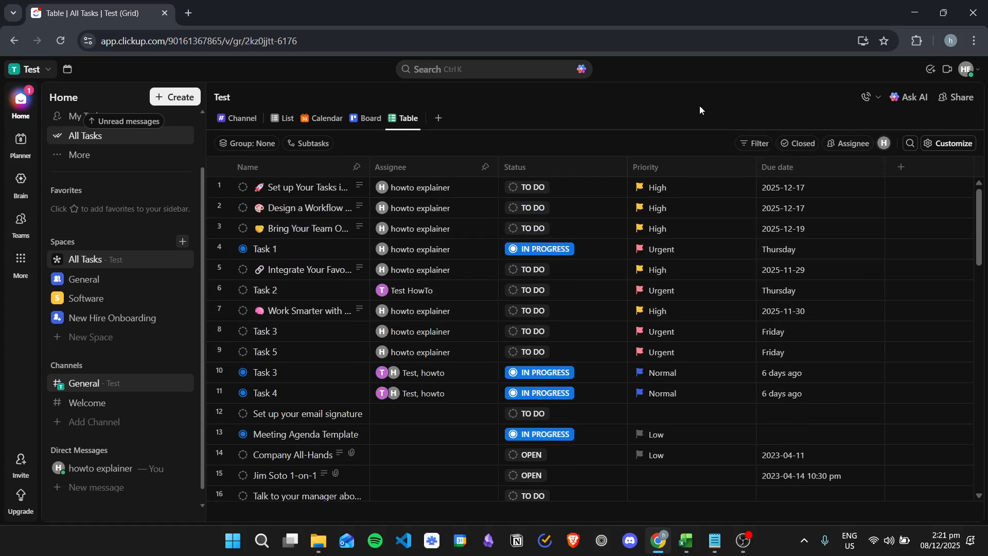
left_click(849, 143)
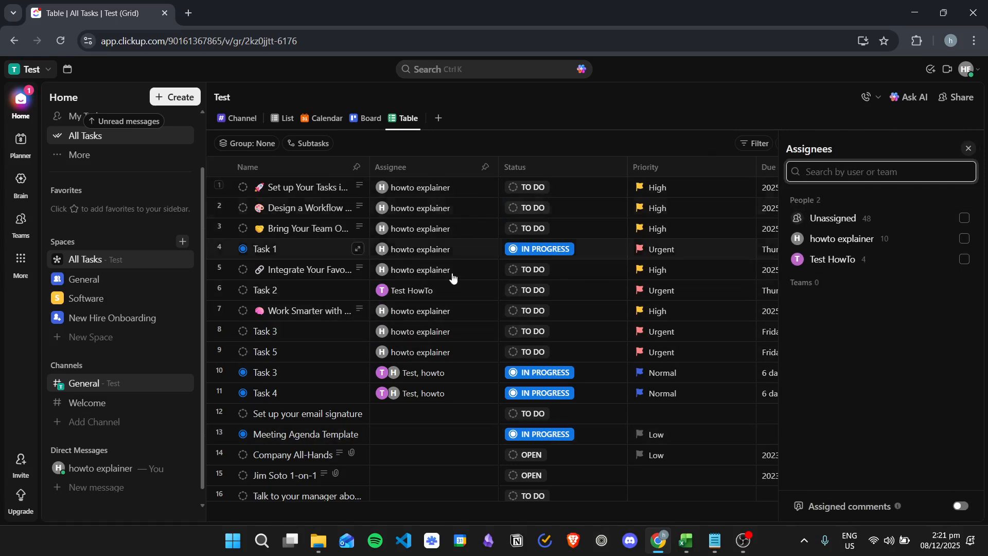
left_click(910, 241)
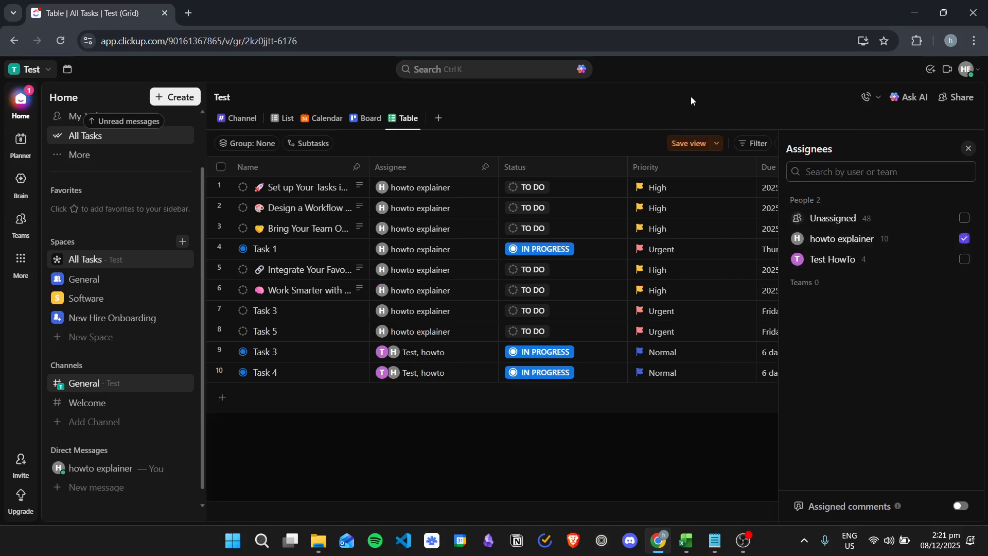
left_click(969, 149)
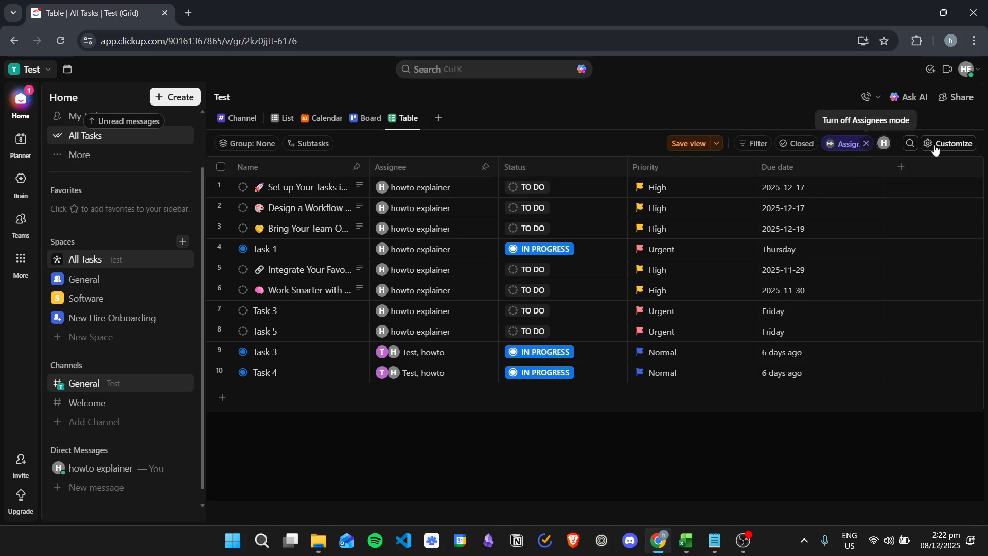
left_click(853, 143)
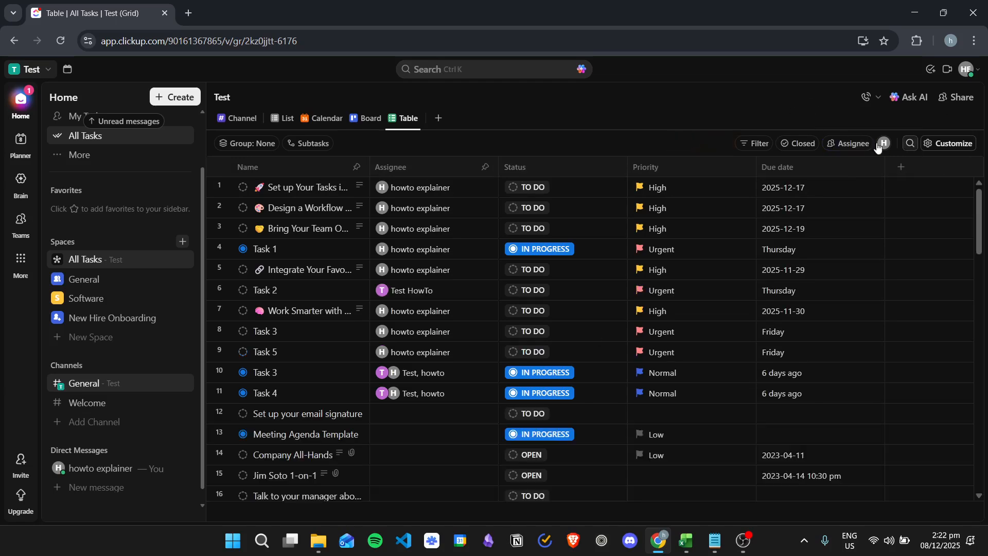
- Group the All Tasks table by Priority
left_click(949, 141)
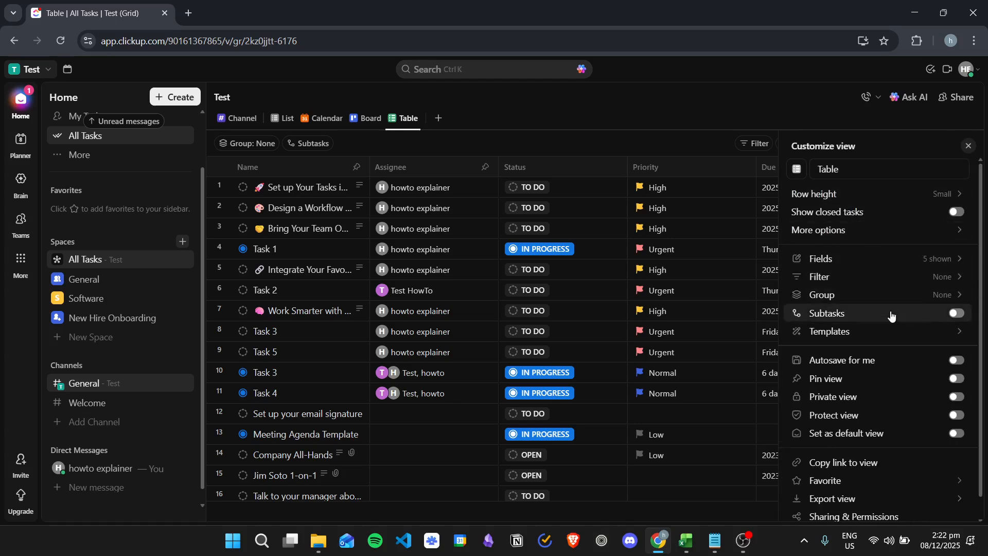
scroll(892, 315, "down", 1)
left_click(880, 275)
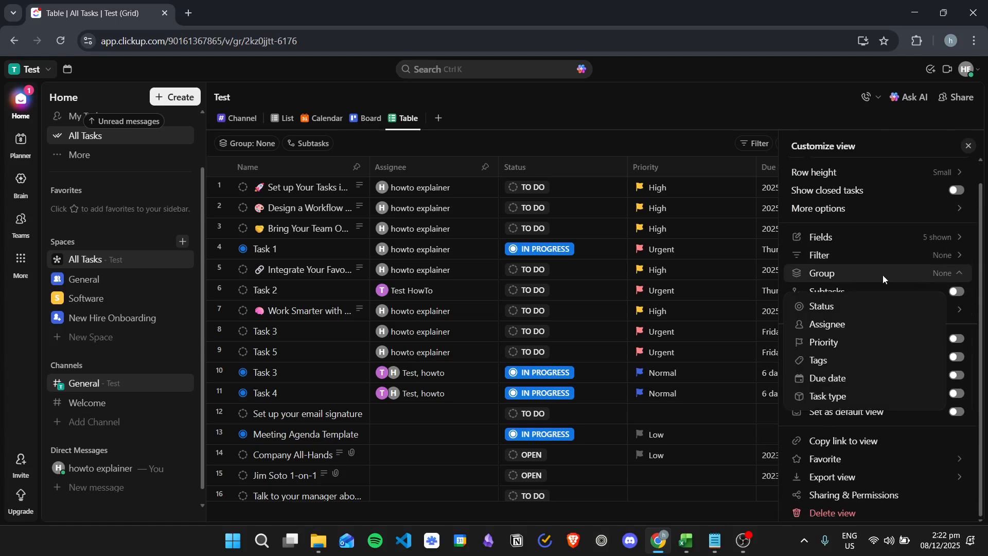
left_click(840, 344)
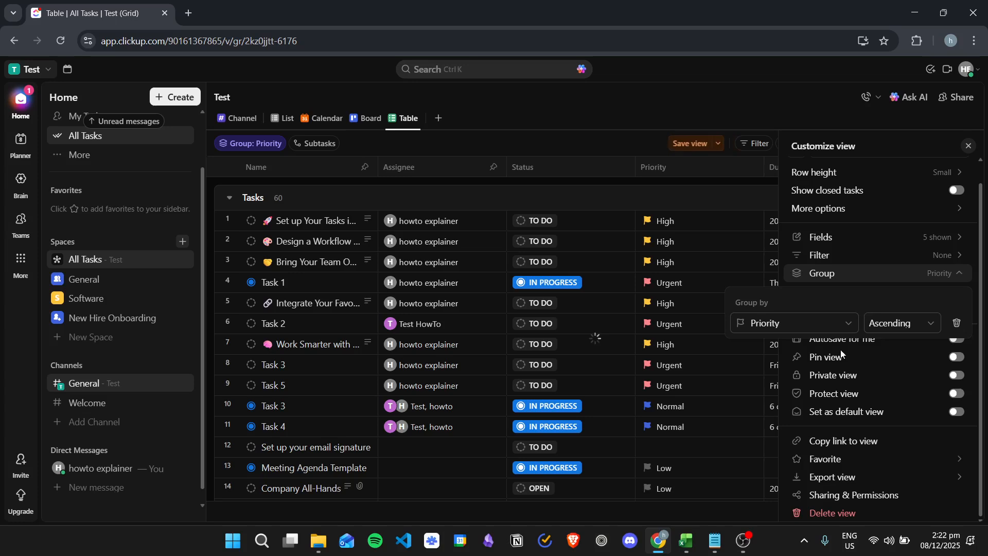
left_click(665, 104)
left_click(968, 147)
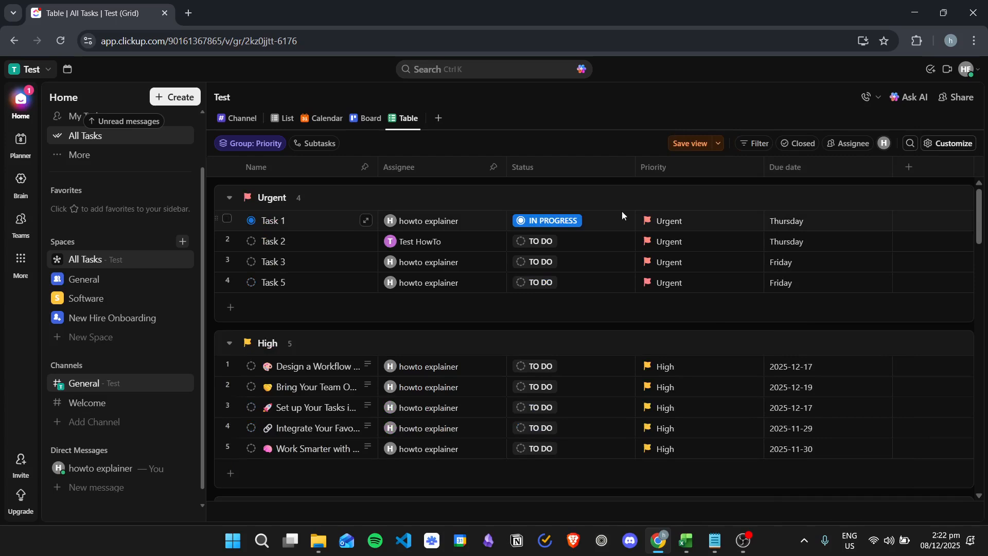
- Save the priority-grouped table view and open the General space Overview
scroll(319, 247, "down", 5)
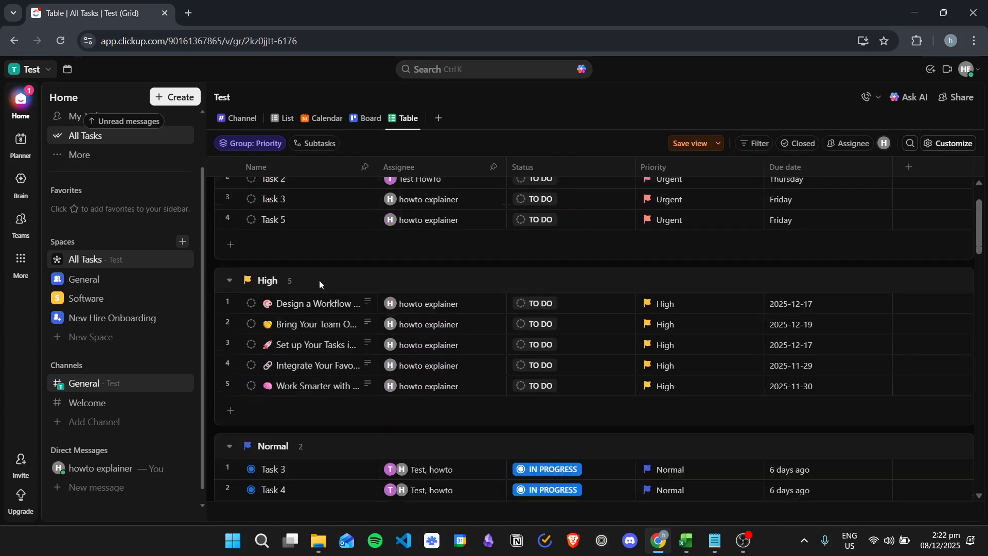
scroll(350, 355, "down", 4)
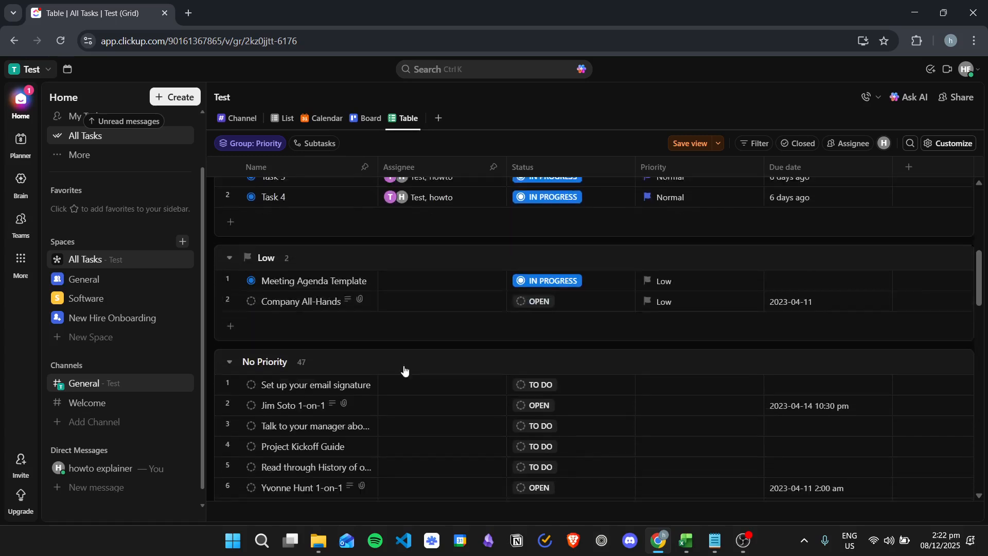
scroll(538, 353, "up", 10)
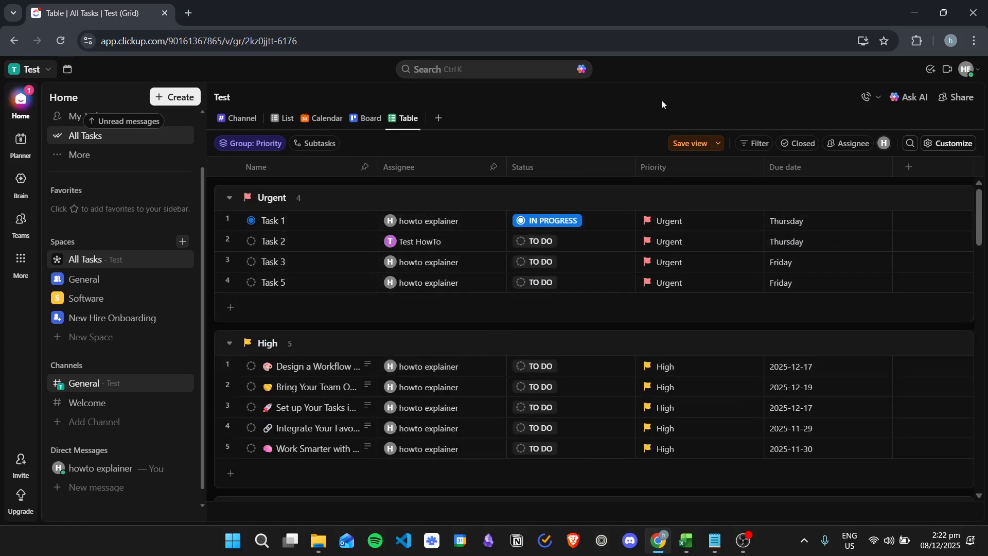
left_click(695, 143)
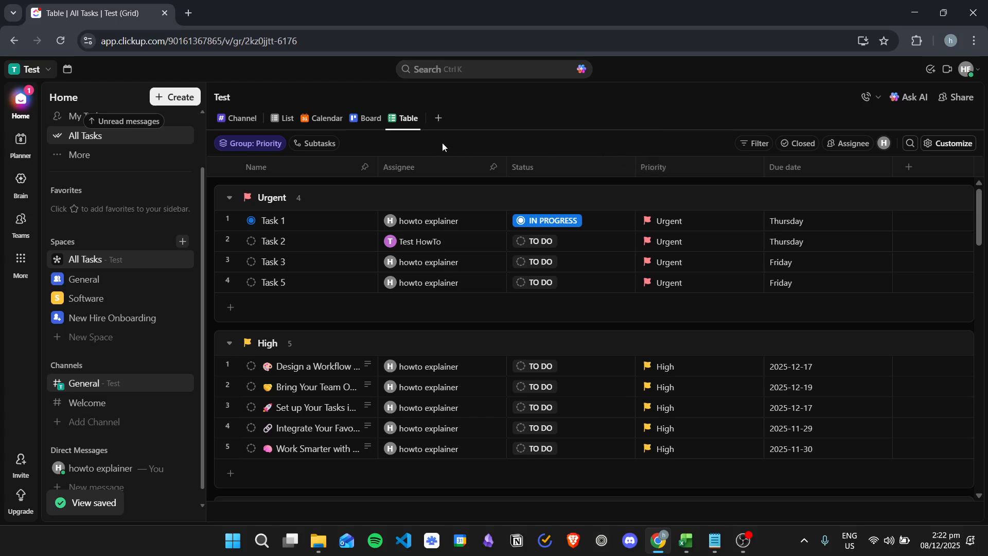
left_click(136, 278)
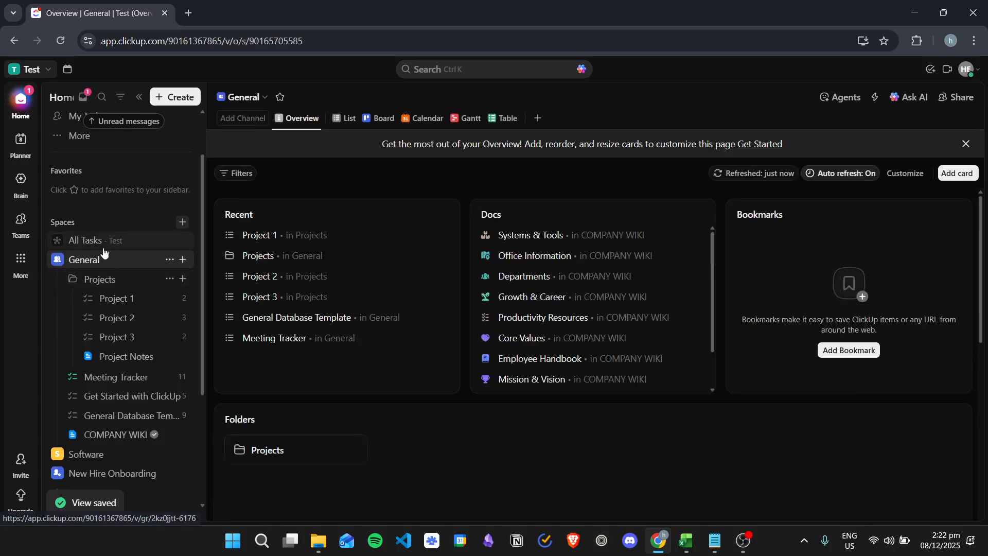
- Rename the All Tasks Table view to 'PRIORITY TABLE'
left_click(132, 241)
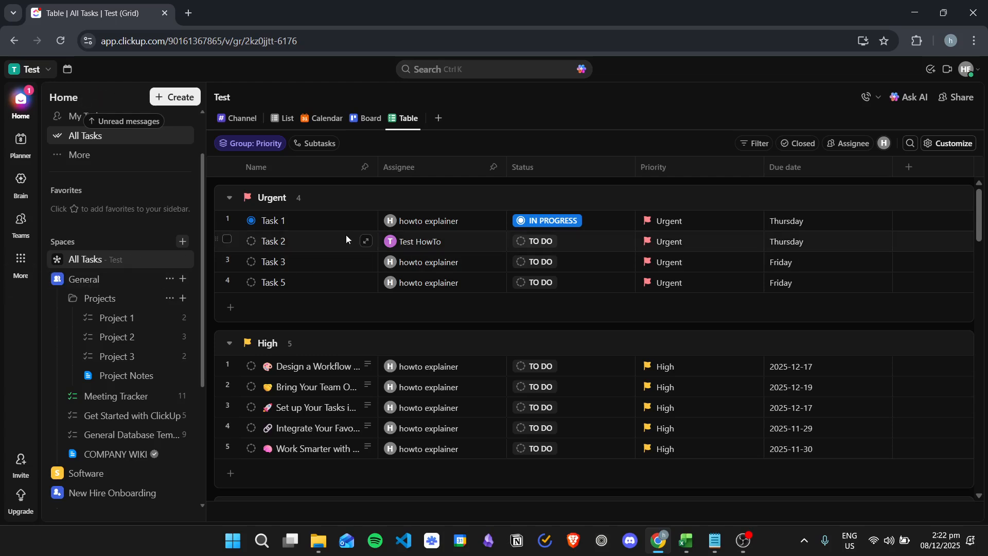
right_click(410, 118)
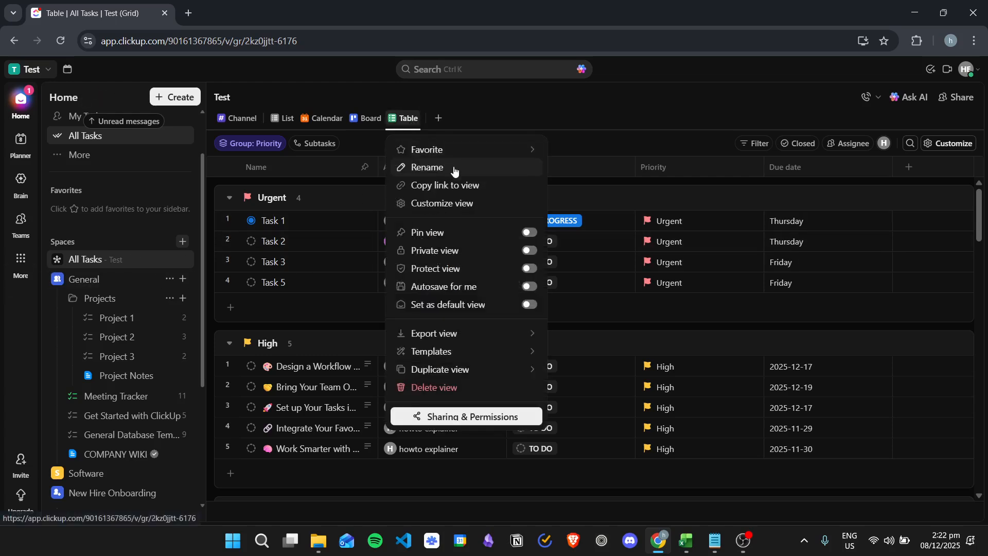
left_click(415, 165)
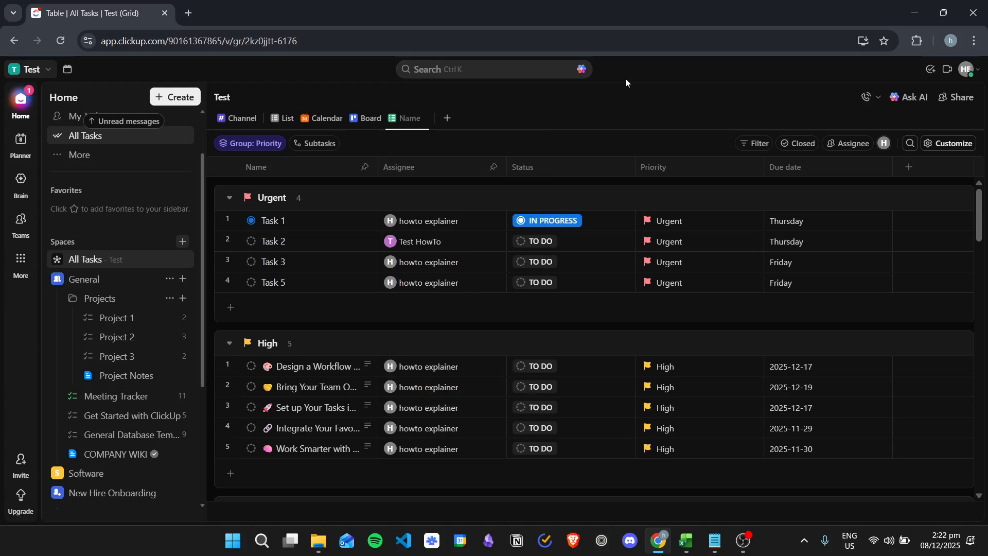
type("PRIOT")
key("BackSpace")
type("RITY TABLE")
key("Return")
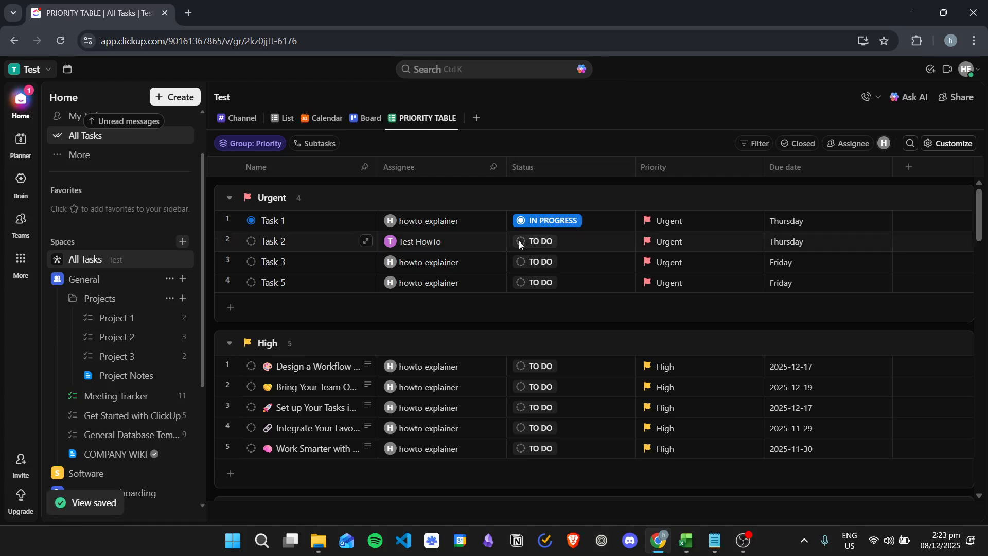
scroll(489, 258, "down", 10)
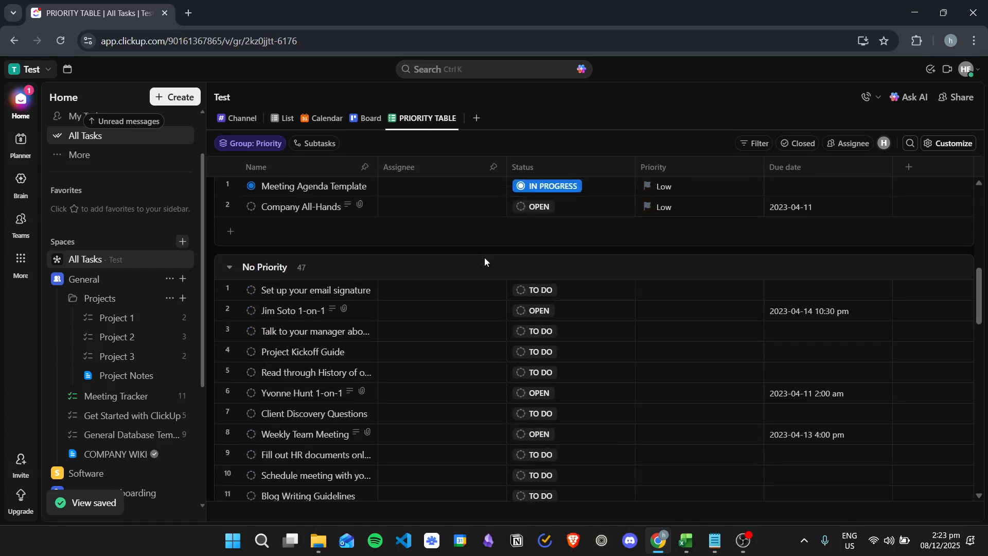
scroll(480, 263, "down", 8)
scroll(494, 299, "up", 8)
scroll(514, 319, "up", 10)
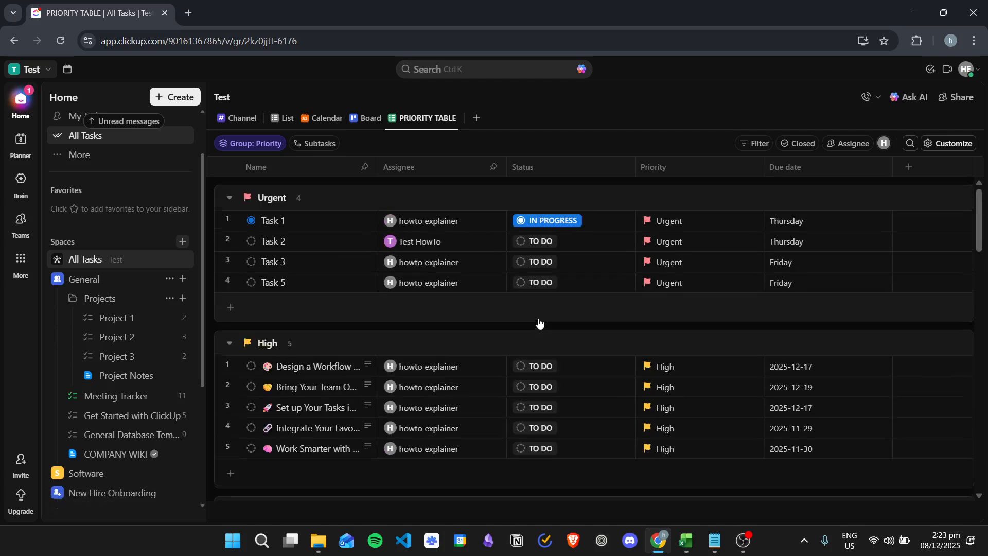
- Add a second Table view to All Tasks with tasks grouped by Assignee
left_click(474, 121)
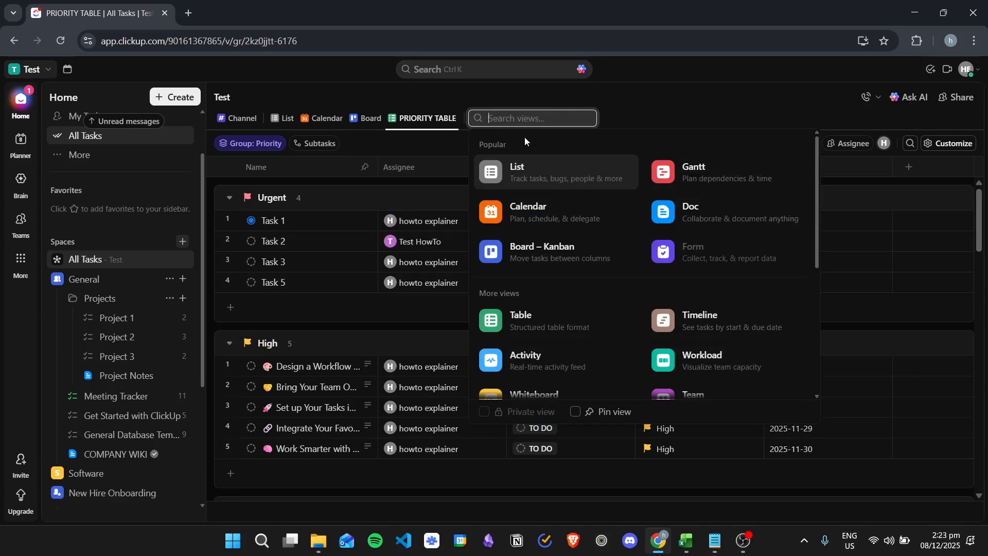
left_click(563, 319)
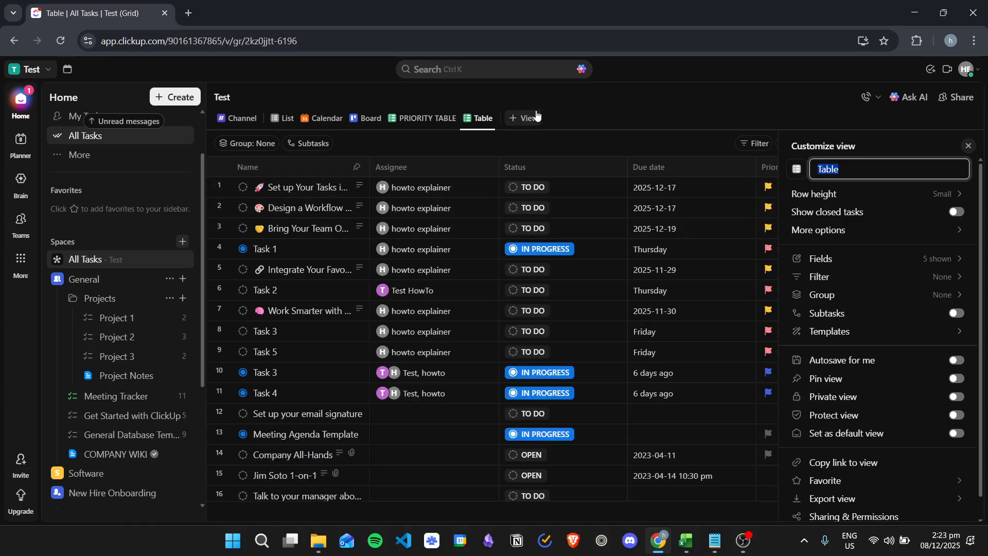
left_click(834, 296)
left_click(827, 345)
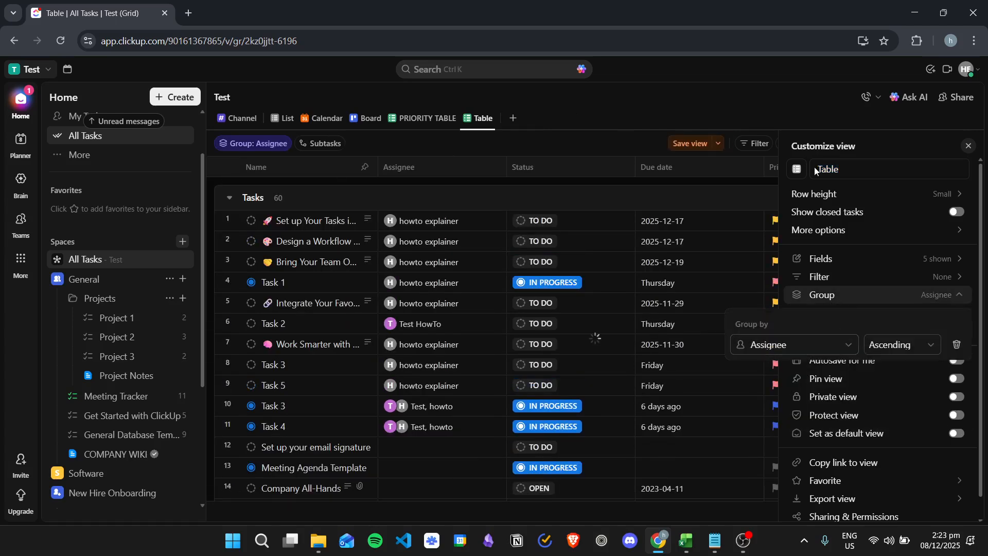
left_click(801, 342)
left_click(838, 343)
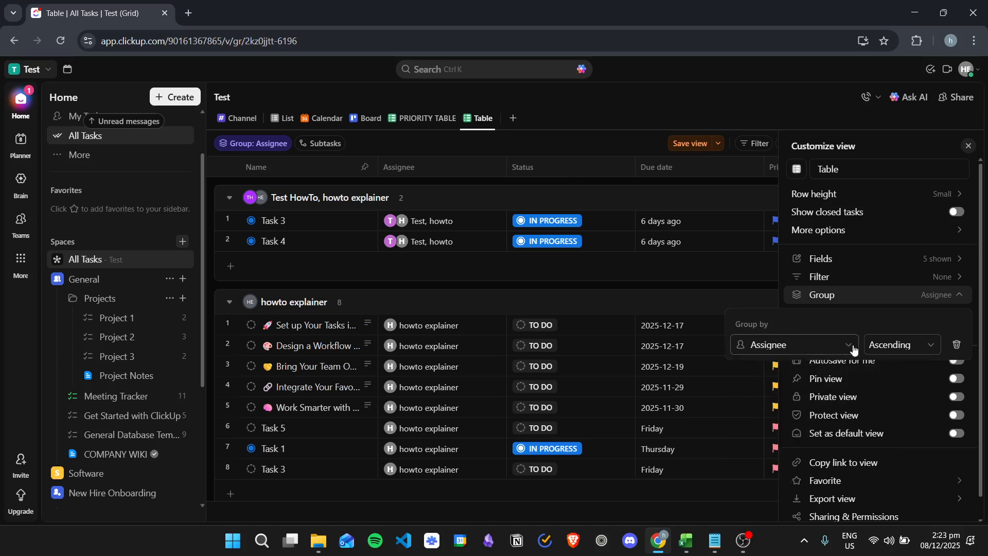
left_click(829, 280)
- Filter the table so Assignee is Me
left_click(667, 350)
left_click(663, 350)
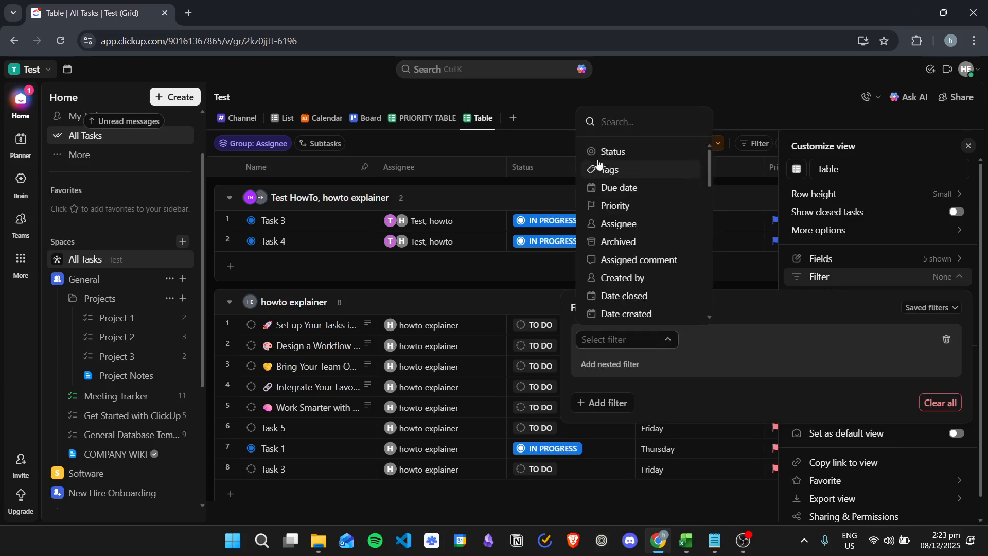
left_click(639, 225)
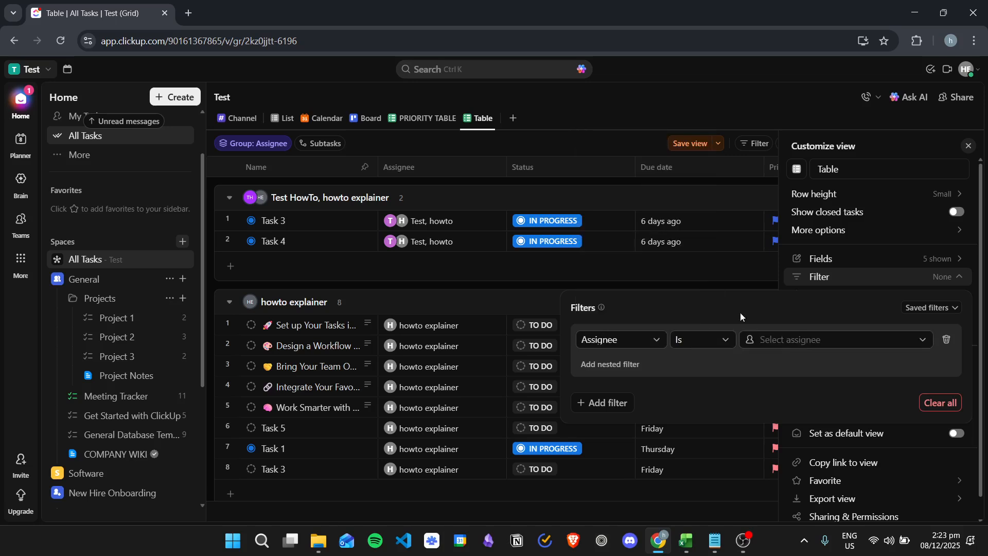
left_click(838, 341)
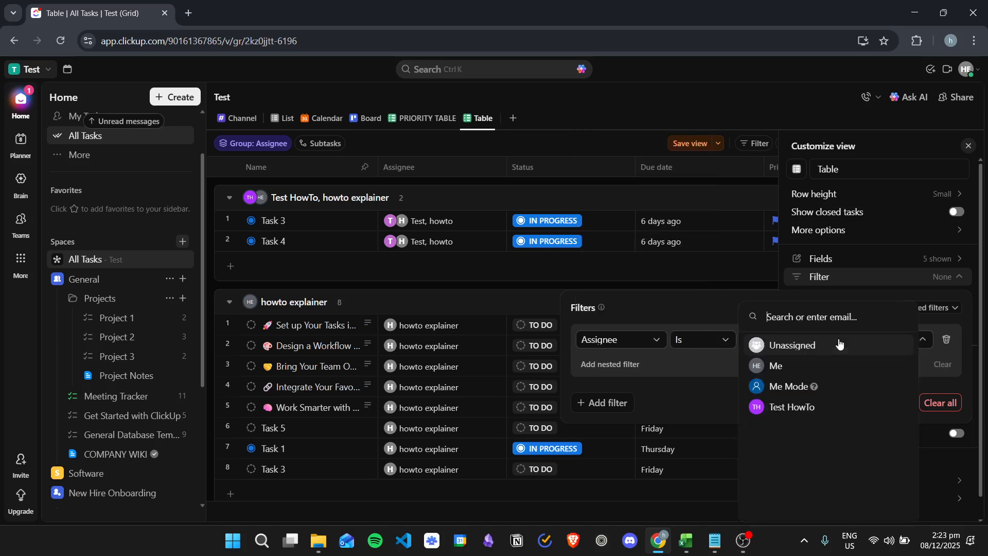
left_click(786, 367)
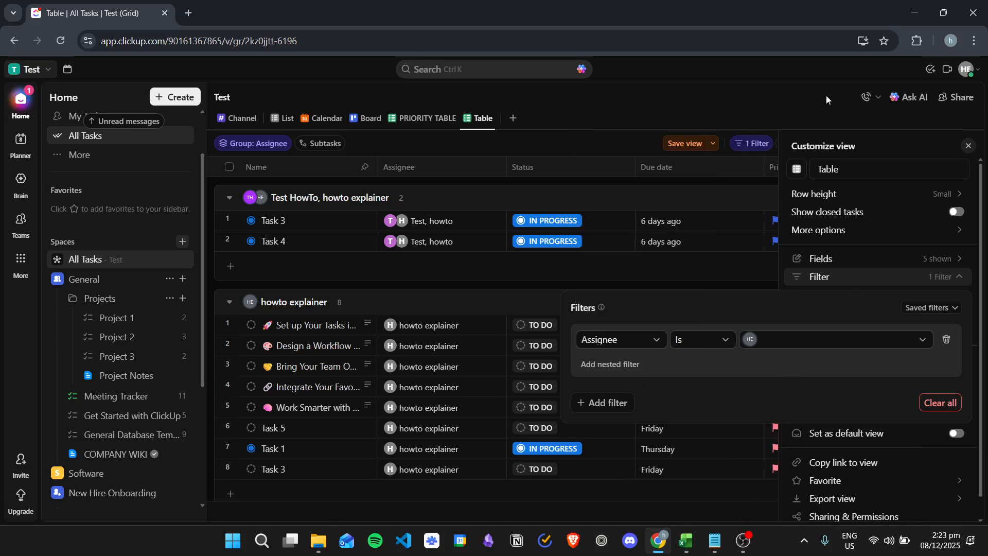
left_click(847, 107)
- Change the table's grouping from Assignee to Due date
left_click(834, 294)
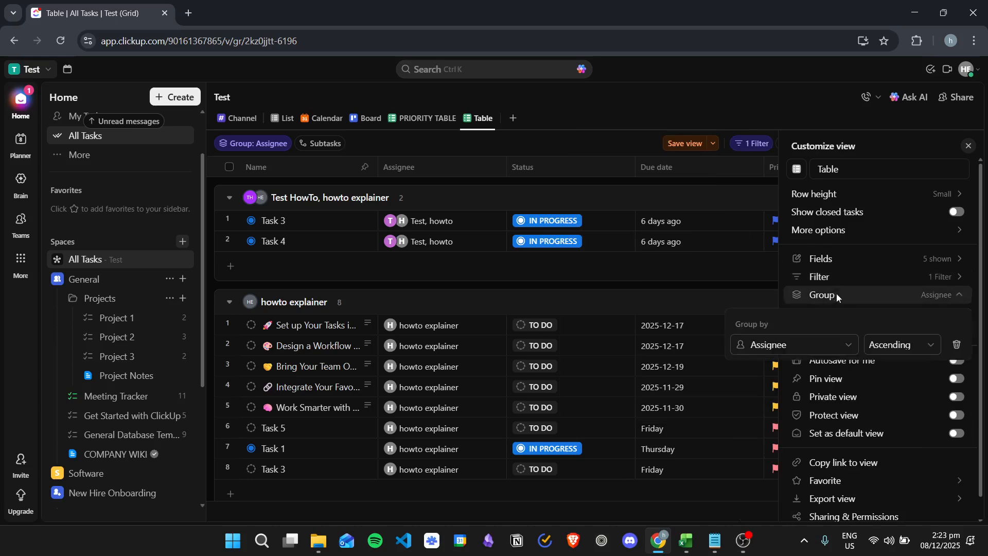
left_click(837, 346)
left_click(802, 452)
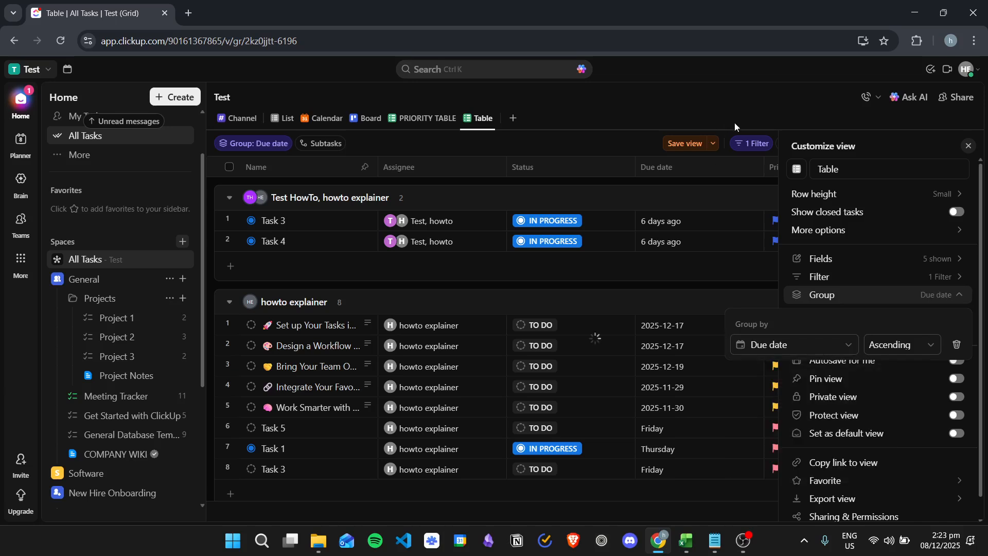
- Close the Customize panel and review the Overdue, Thursday, Friday and Future due-date groups
left_click(686, 100)
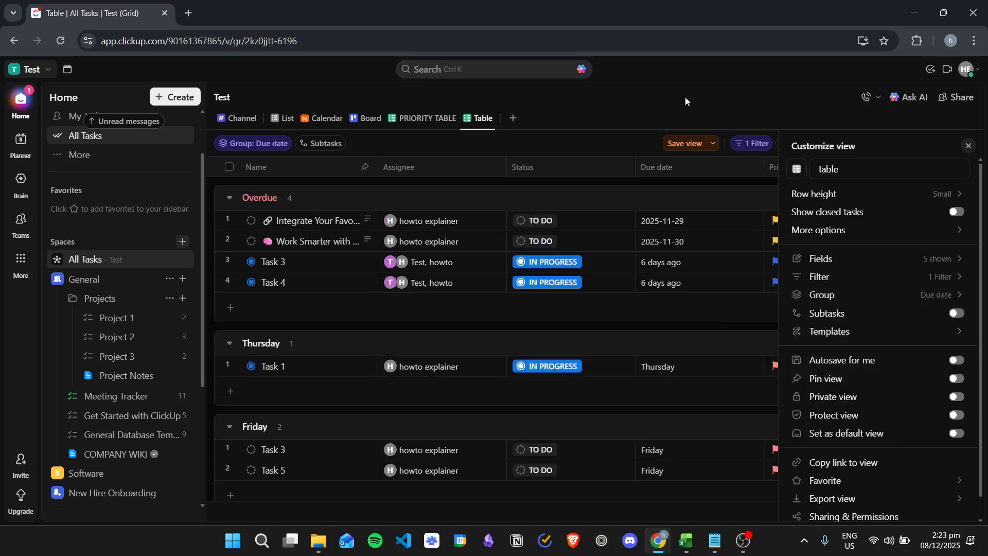
left_click(965, 146)
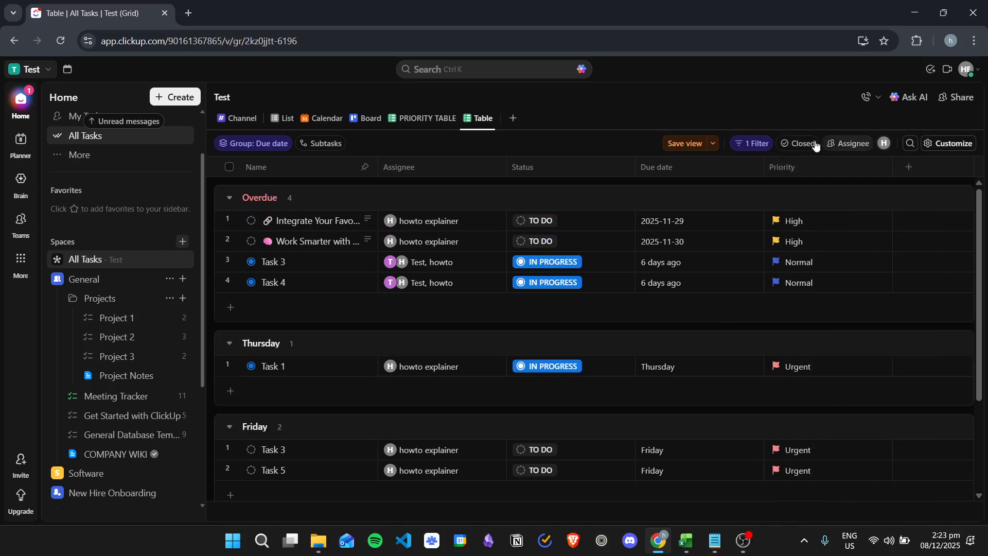
scroll(633, 254, "down", 3)
scroll(656, 283, "up", 3)
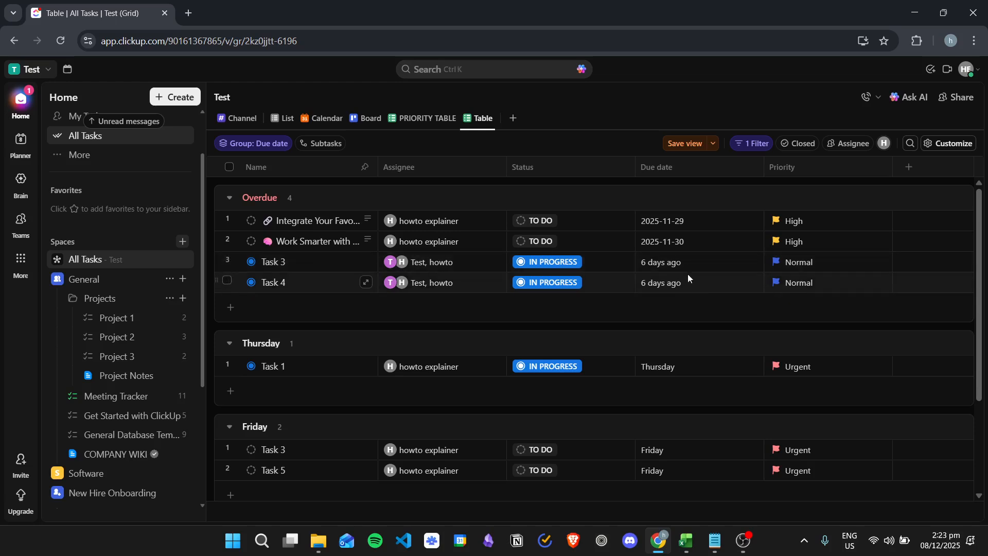
scroll(741, 281, "down", 3)
scroll(713, 284, "up", 3)
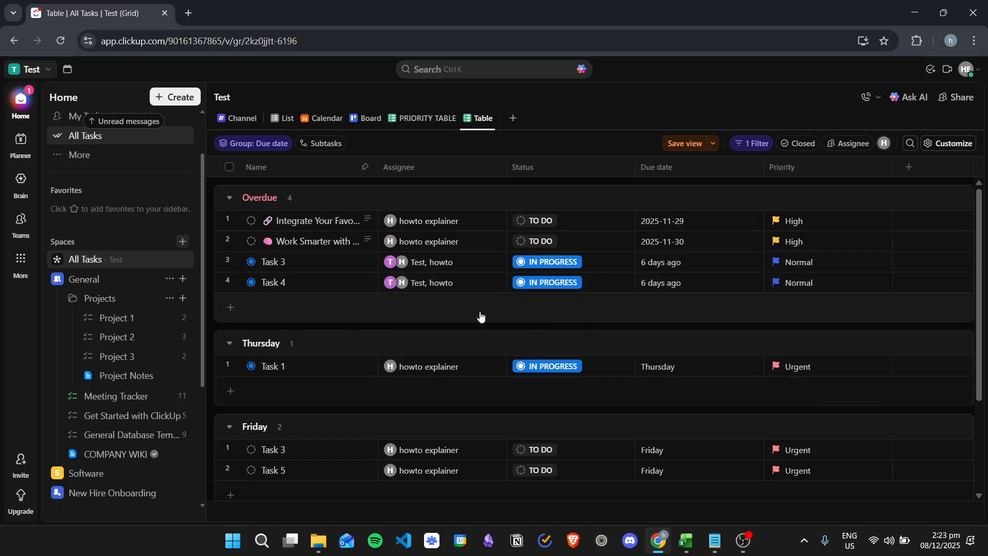
scroll(498, 316, "down", 3)
scroll(643, 274, "up", 3)
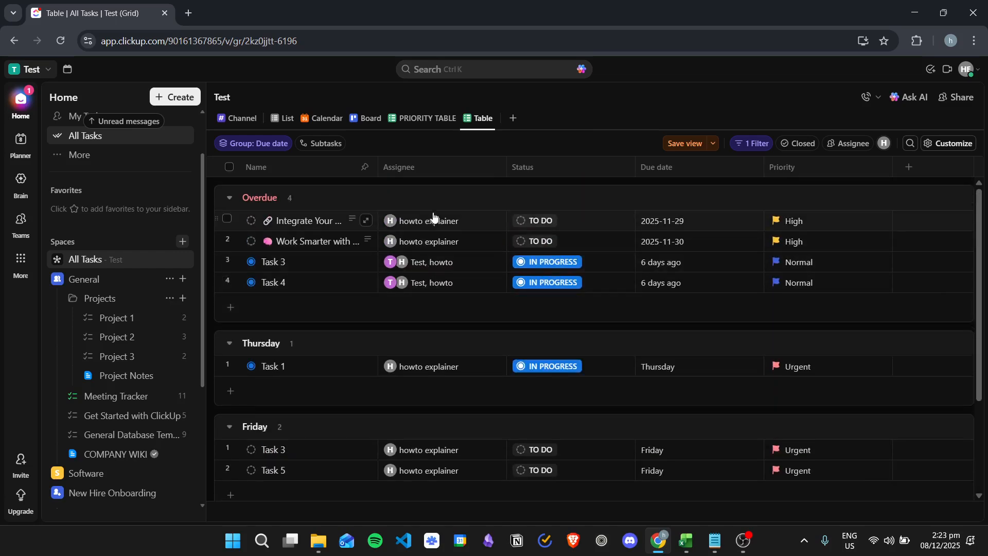
scroll(424, 268, "down", 3)
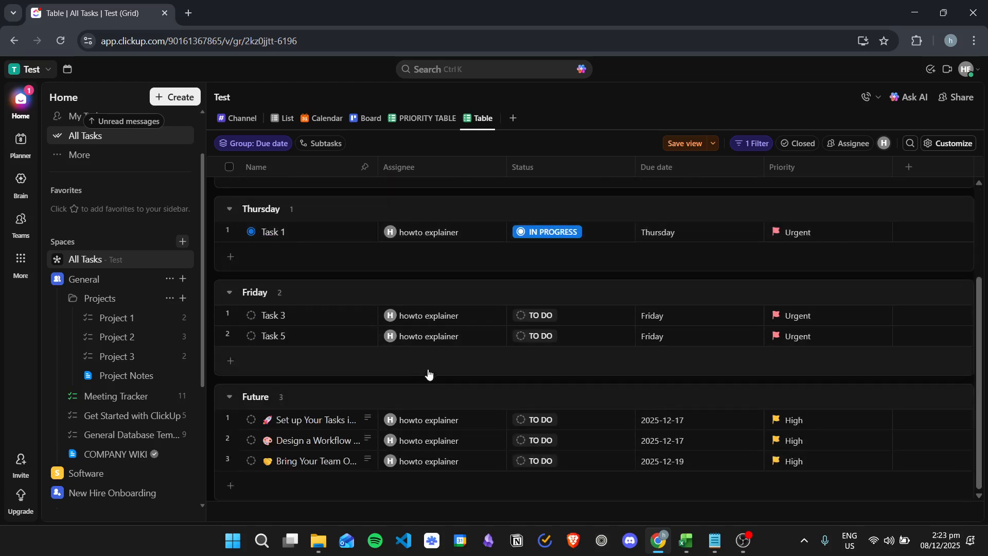
scroll(459, 439, "up", 3)
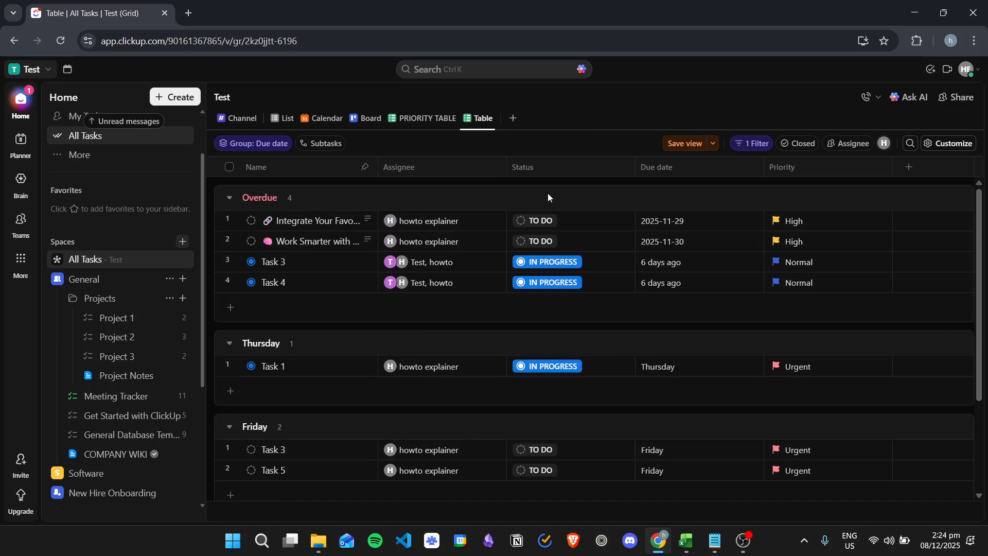
scroll(546, 189, "down", 3)
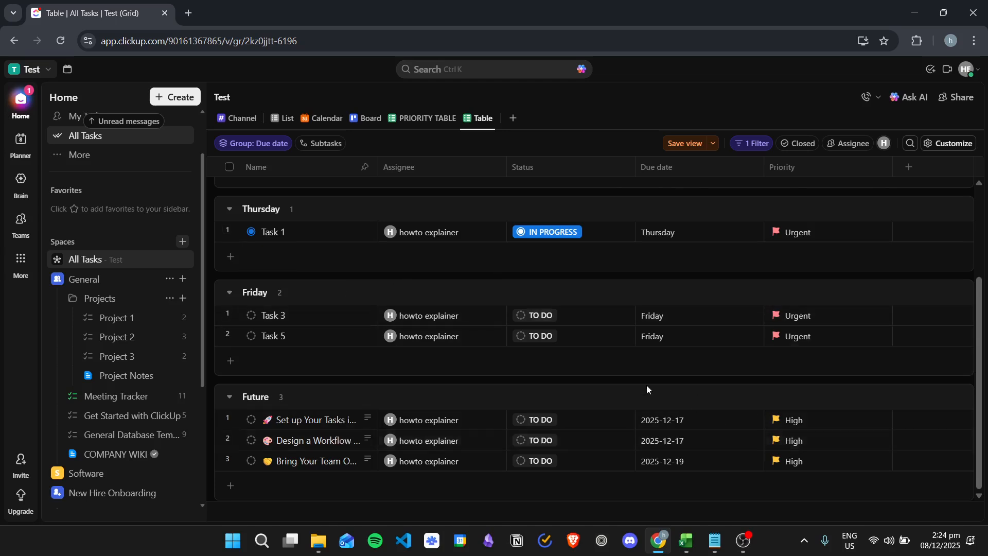
scroll(731, 391, "up", 3)
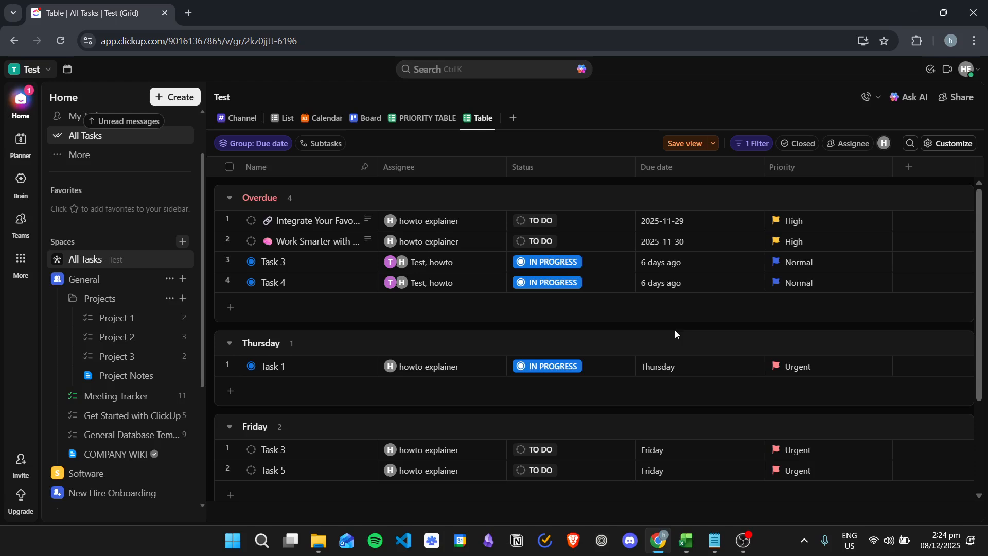
- Rename the second Table view to 'ASSIGNED TO ME'
left_click(481, 118)
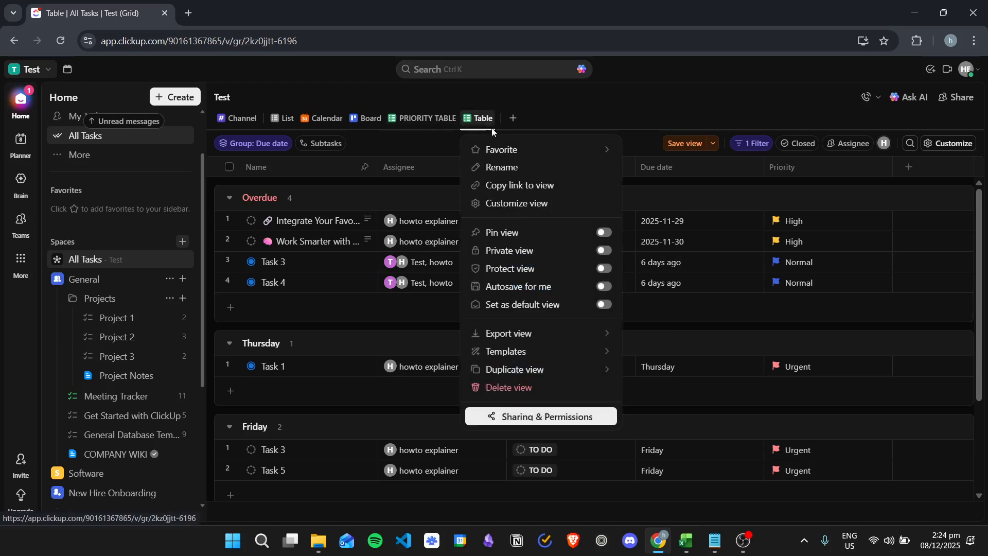
left_click(529, 170)
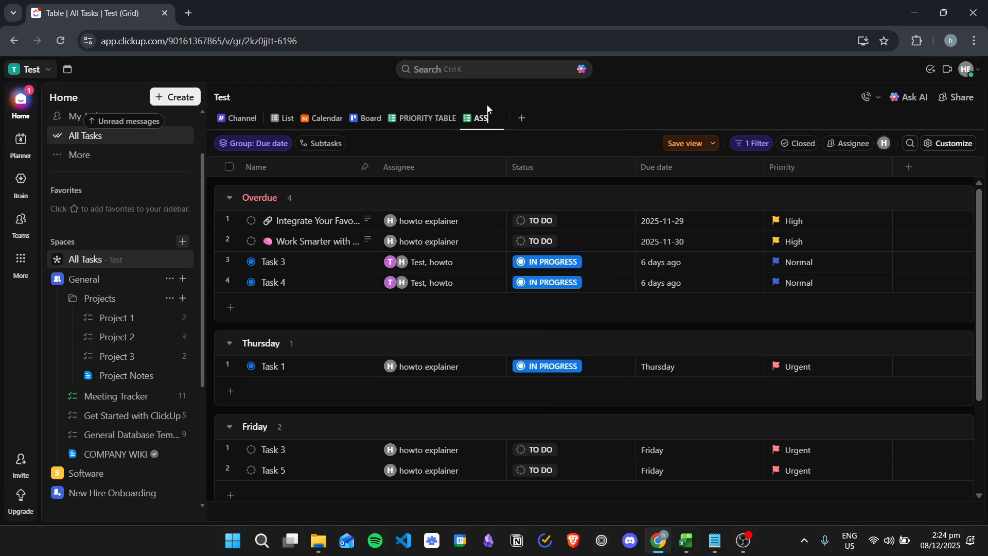
type("ASSIGNED TO ME")
key("Return")
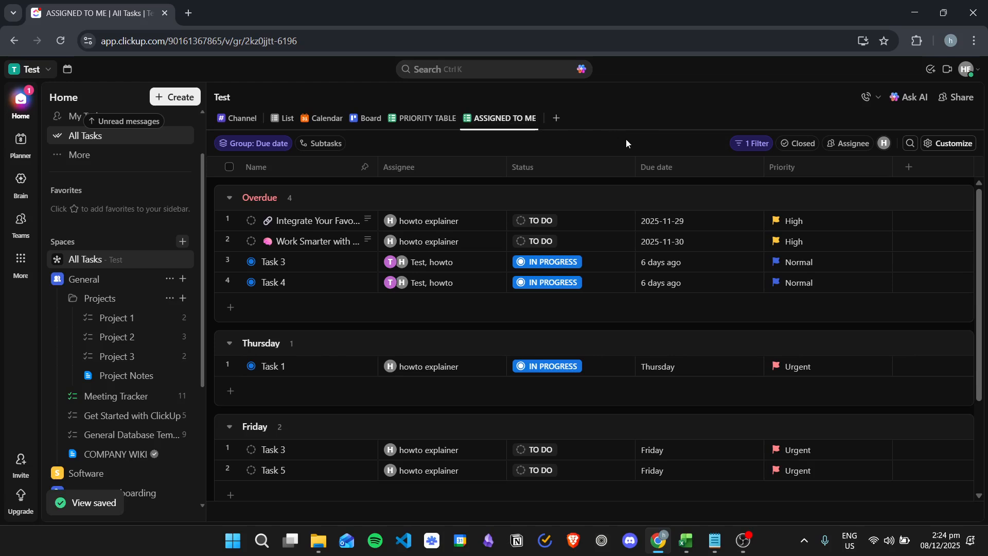
- Add the ASSIGNED TO ME view to the sidebar Favorites
left_click(498, 120)
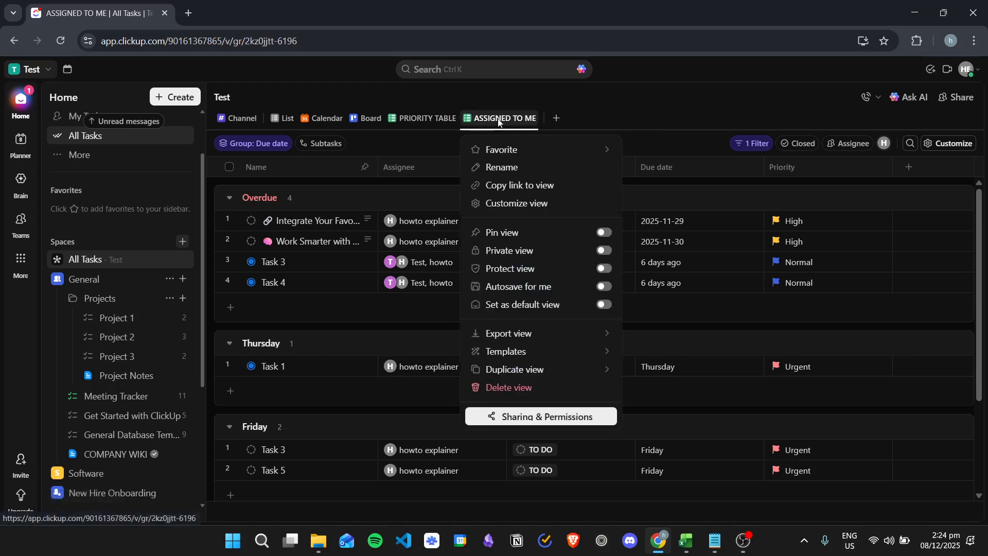
mouse_move(522, 150)
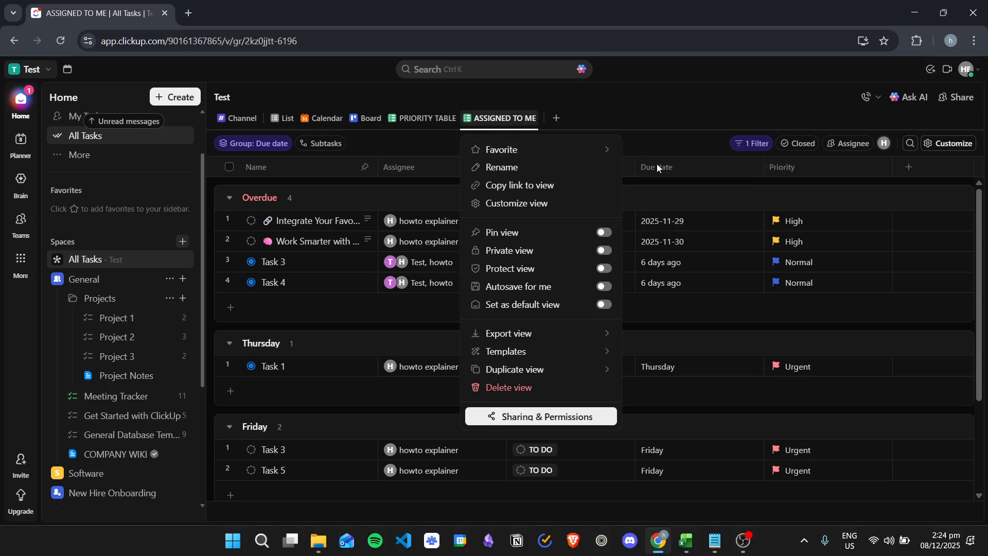
left_click(657, 164)
left_click(564, 249)
- Pin the ASSIGNED TO ME view as a favorite at the top of the workspace
left_click(510, 118)
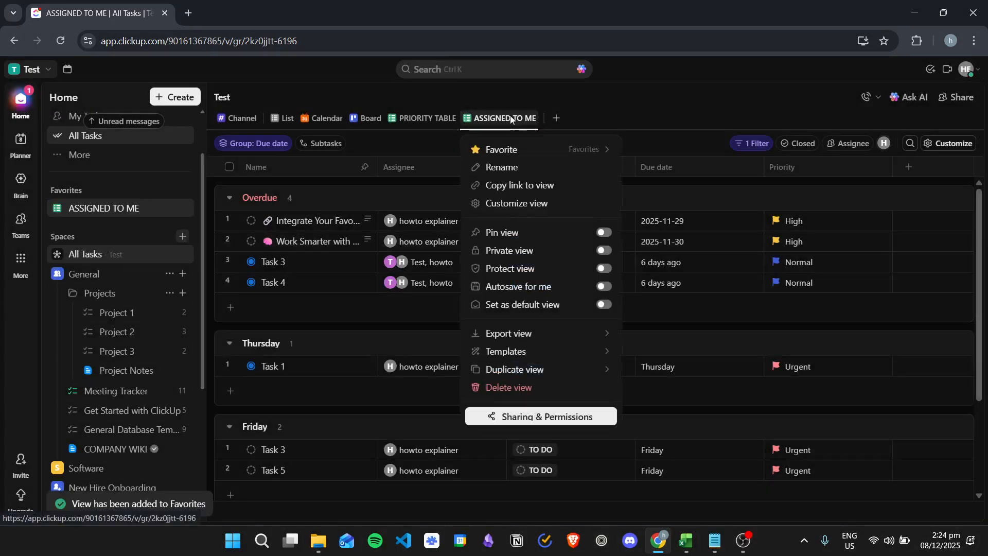
mouse_move(592, 149)
left_click(730, 174)
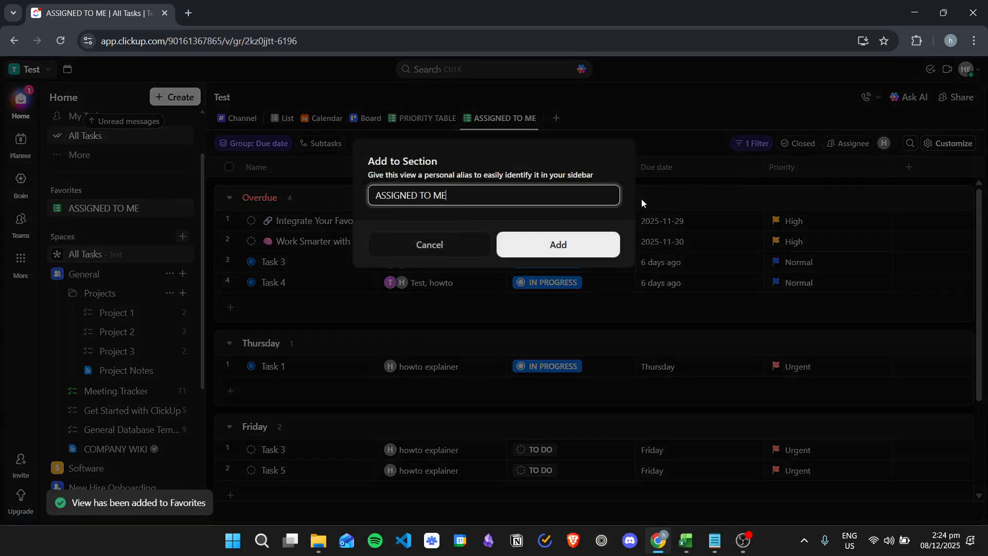
left_click(585, 245)
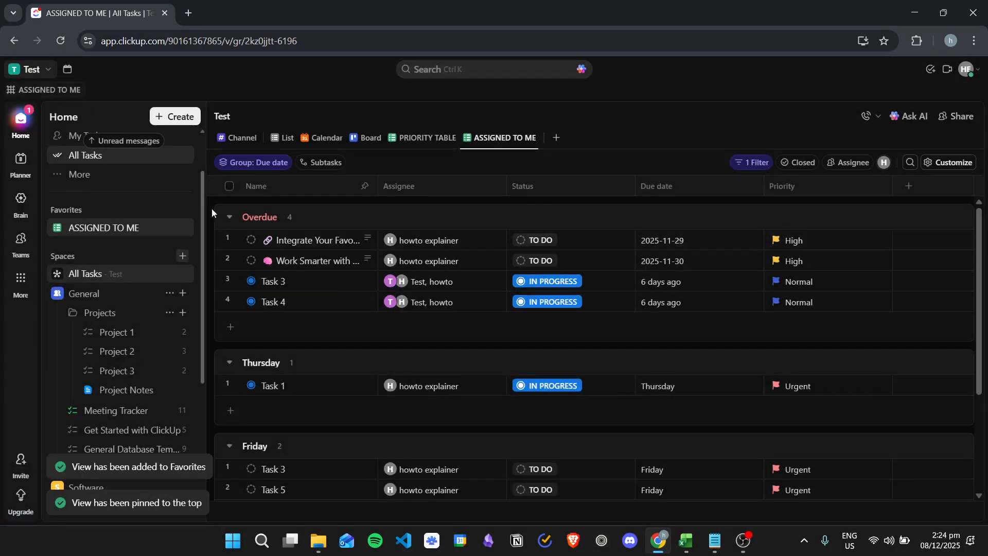
scroll(123, 260, "up", 2)
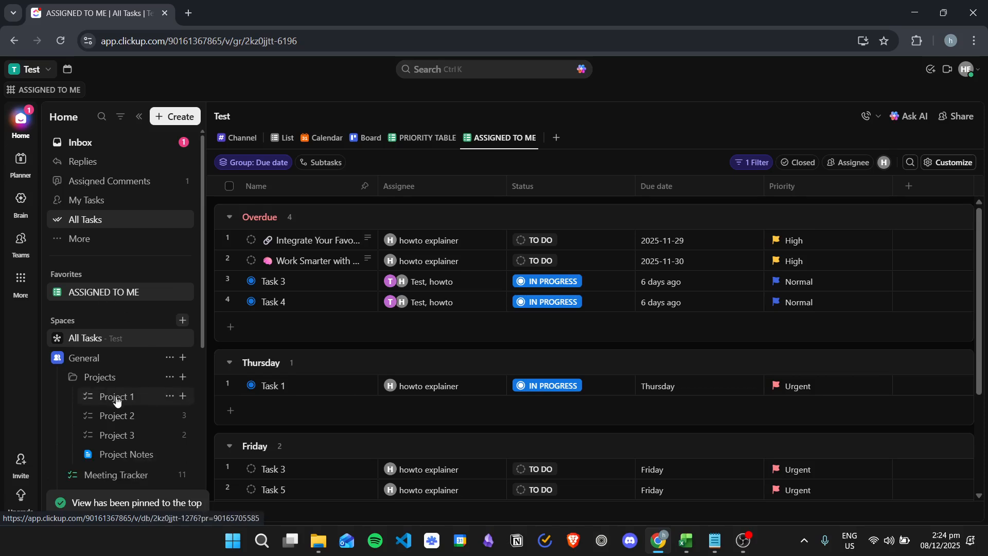
left_click(131, 416)
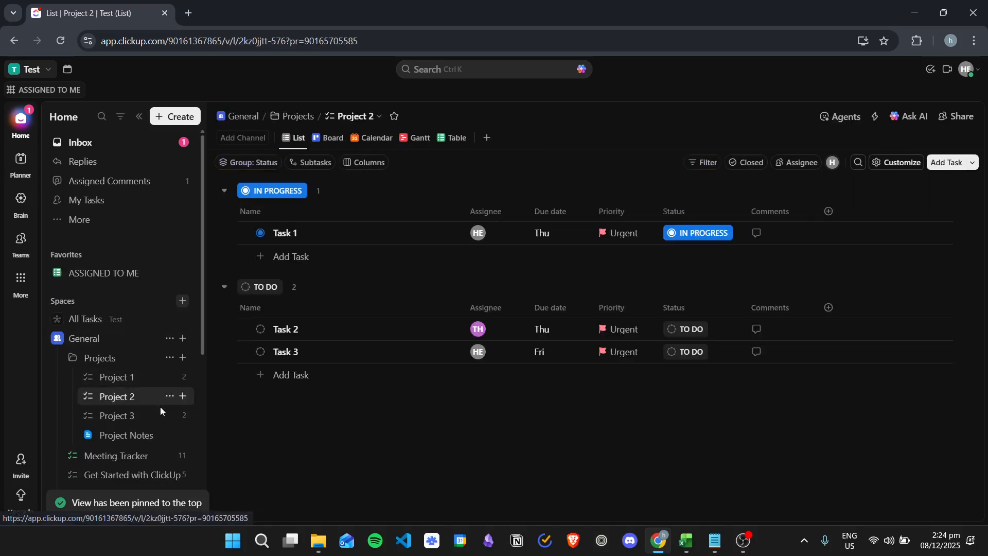
left_click(117, 275)
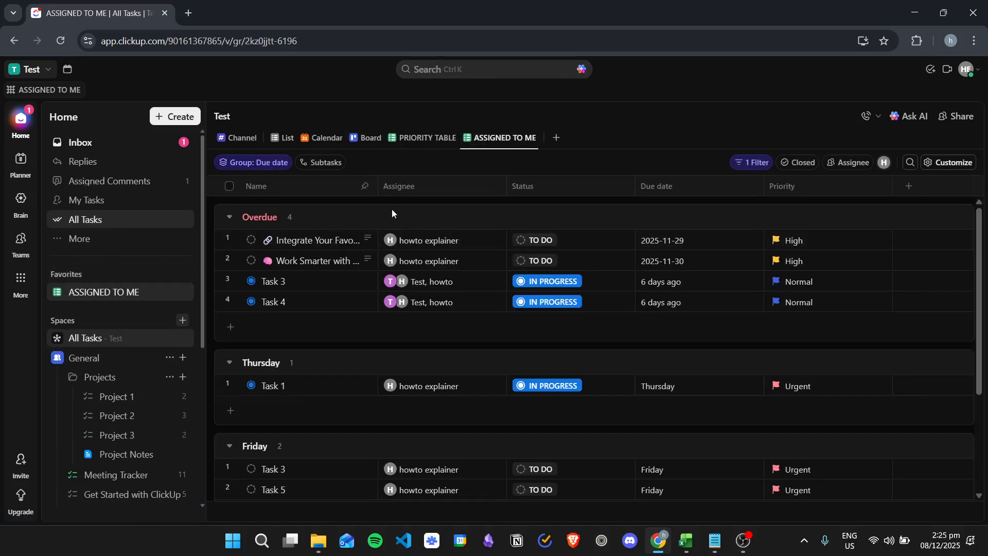
scroll(618, 258, "down", 3)
scroll(619, 251, "up", 3)
left_click(143, 399)
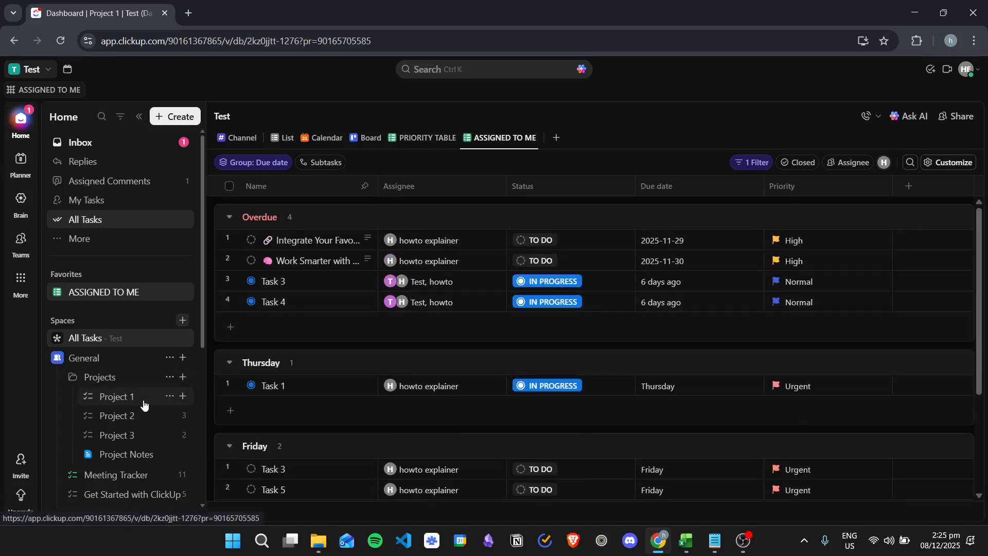
left_click(52, 92)
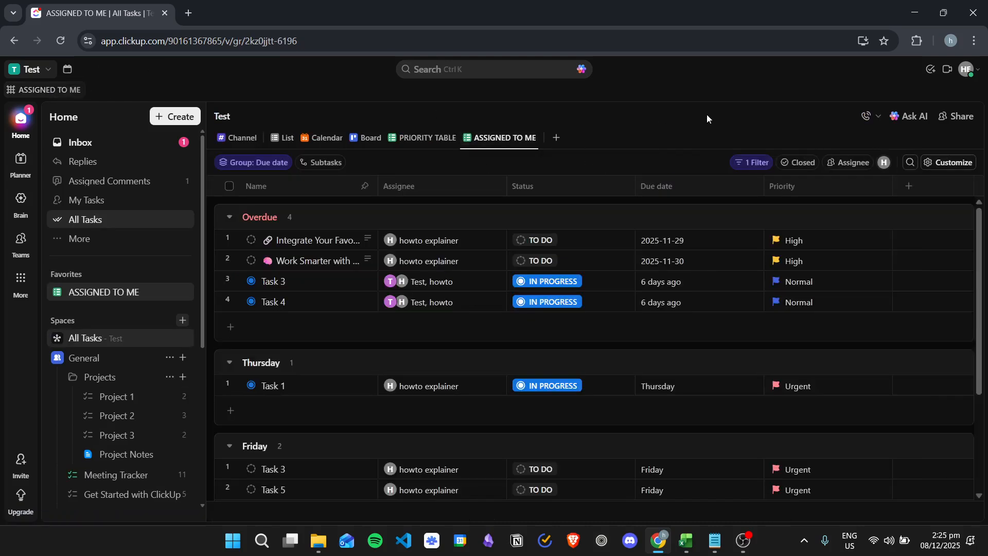
- Review the view's Customize settings, then return to Project 1's Dashboard
left_click(949, 161)
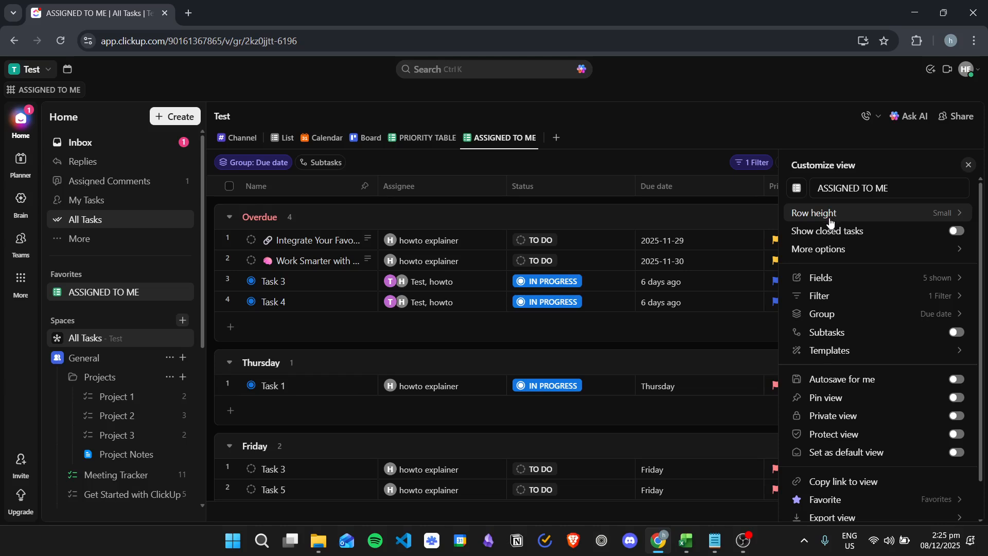
scroll(844, 229, "down", 1)
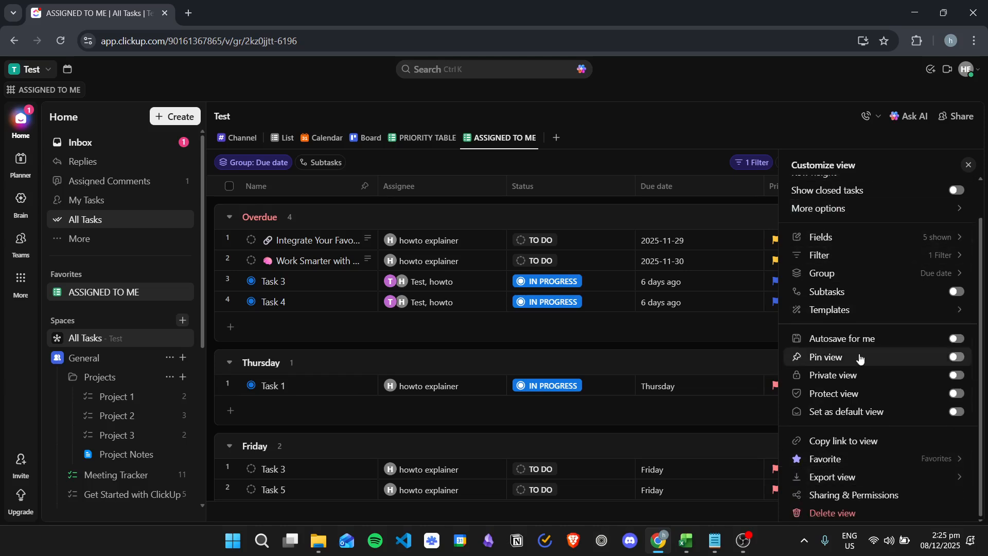
left_click(690, 125)
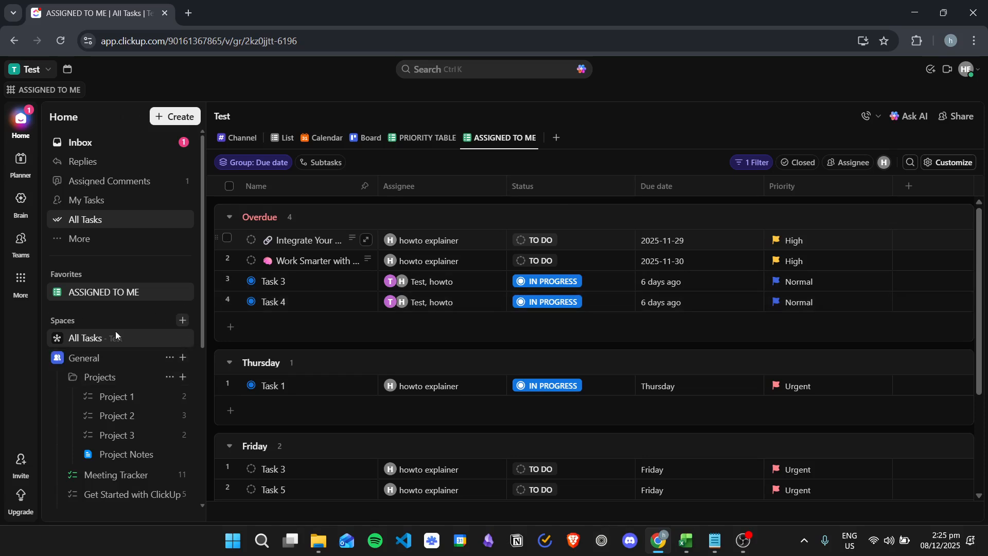
left_click(132, 399)
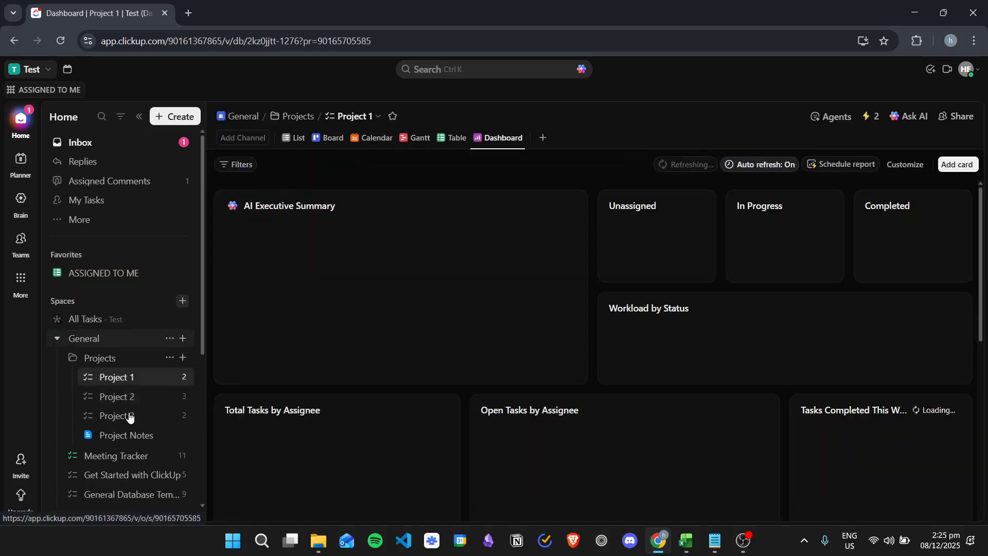
- Show Project 1 as a table, then open the Projects folder in List view
left_click(454, 138)
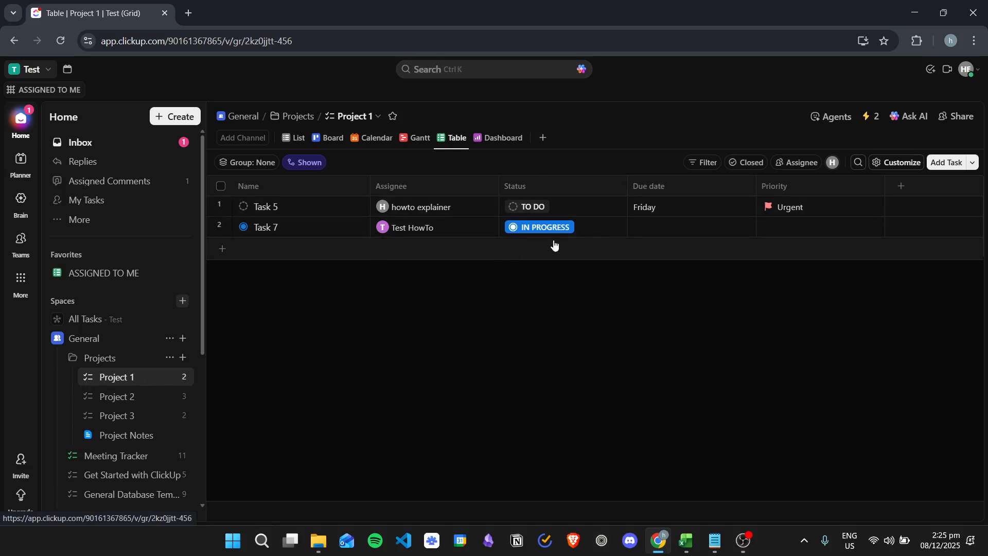
left_click(120, 364)
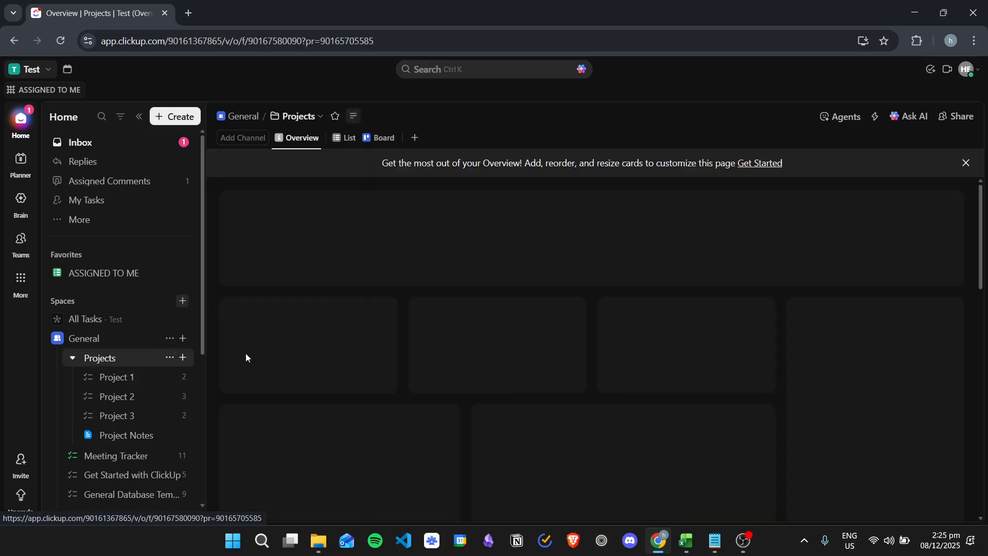
left_click(352, 138)
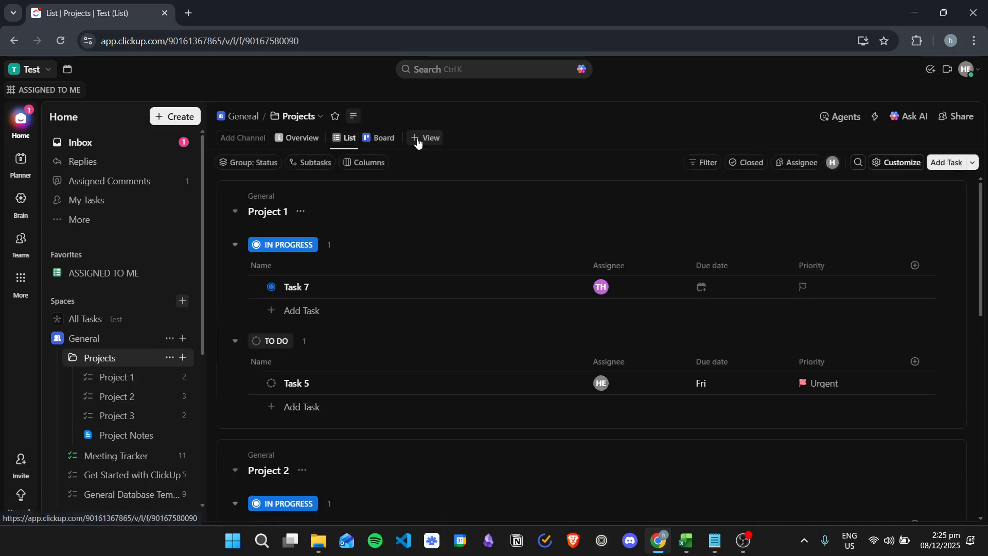
left_click(418, 137)
- Add a Table view to the Projects folder, leaving it public after the Private toggle prompts an upgrade
left_click(466, 341)
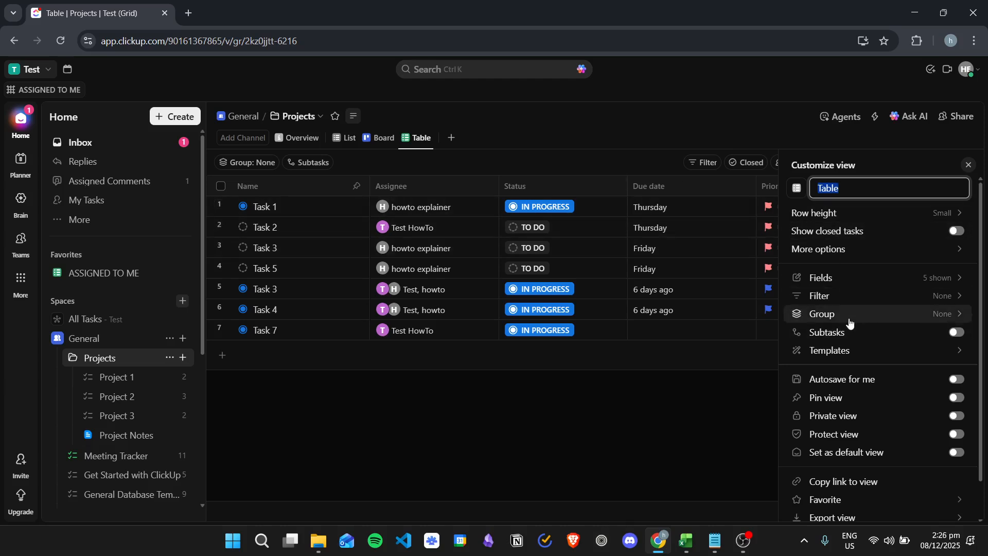
scroll(834, 319, "down", 2)
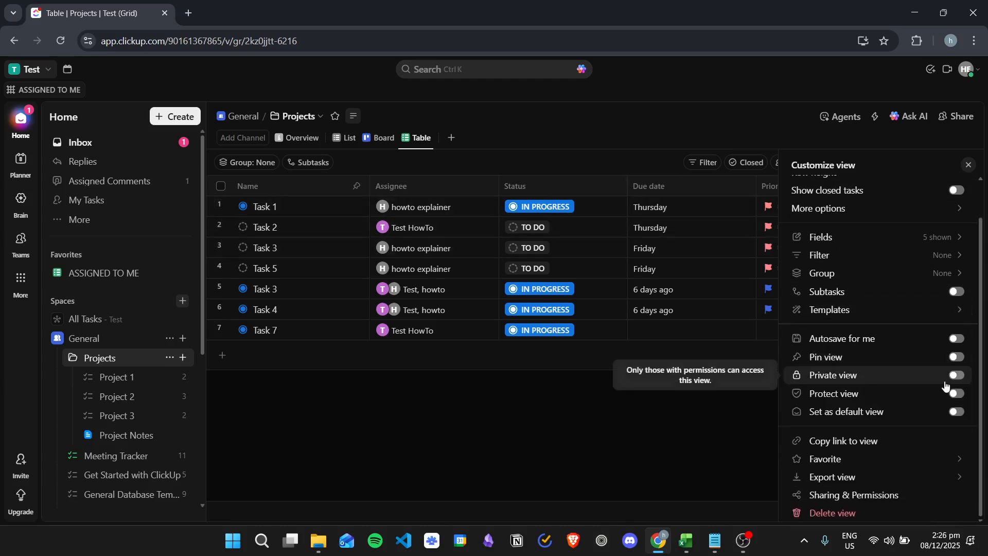
left_click(956, 376)
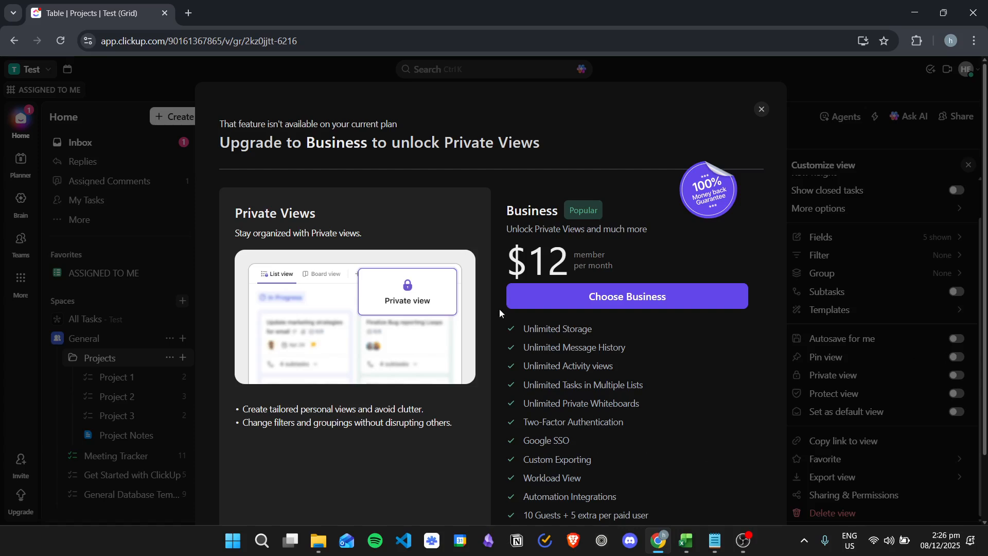
scroll(525, 339, "down", 3)
scroll(570, 350, "up", 3)
left_click(763, 109)
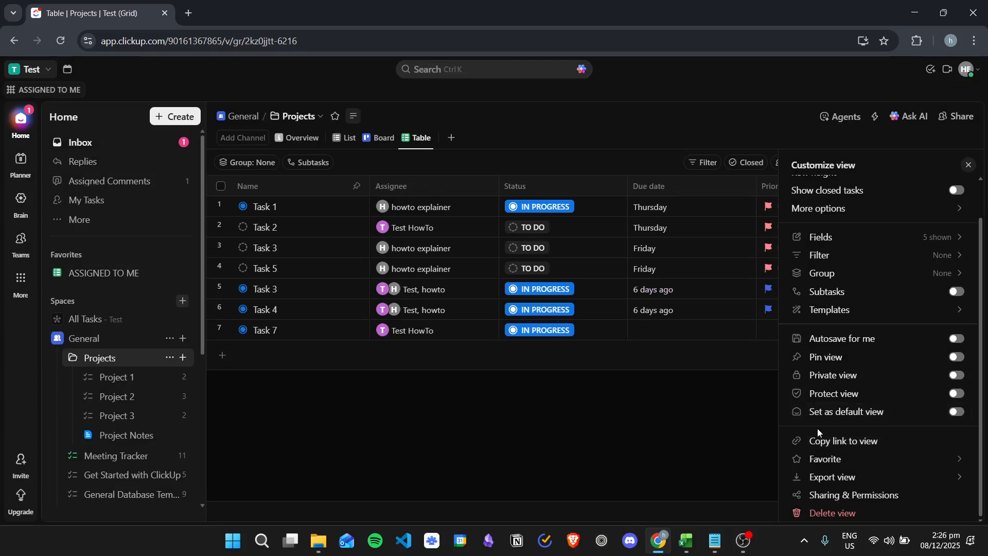
scroll(839, 406, "up", 1)
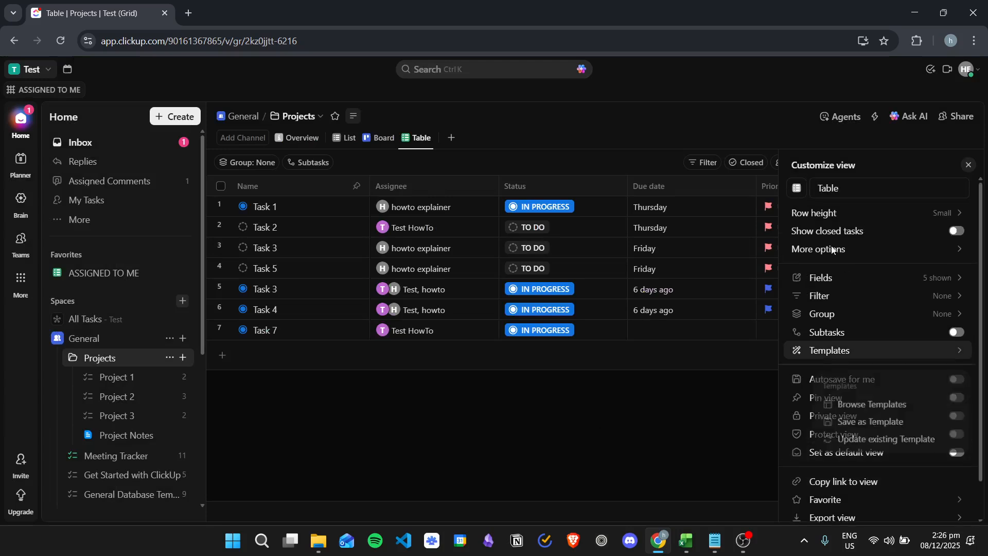
left_click(558, 417)
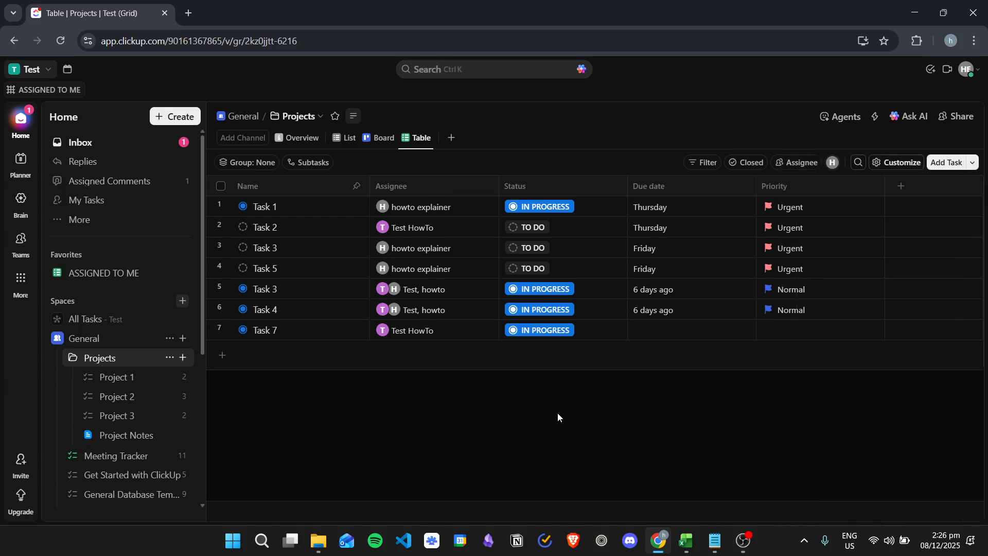